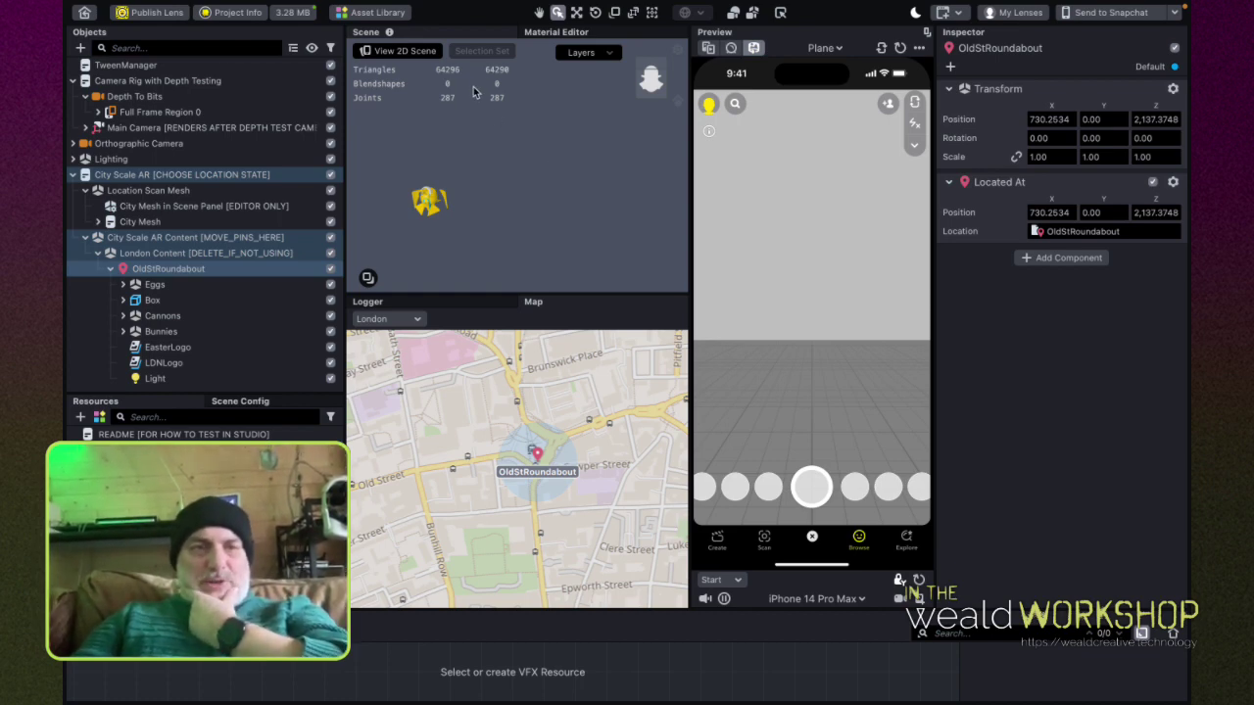
Step: Check the preview's environment options, try the sample video and webcam previews, and return to the interactive Plane preview
mouse_move(147, 8)
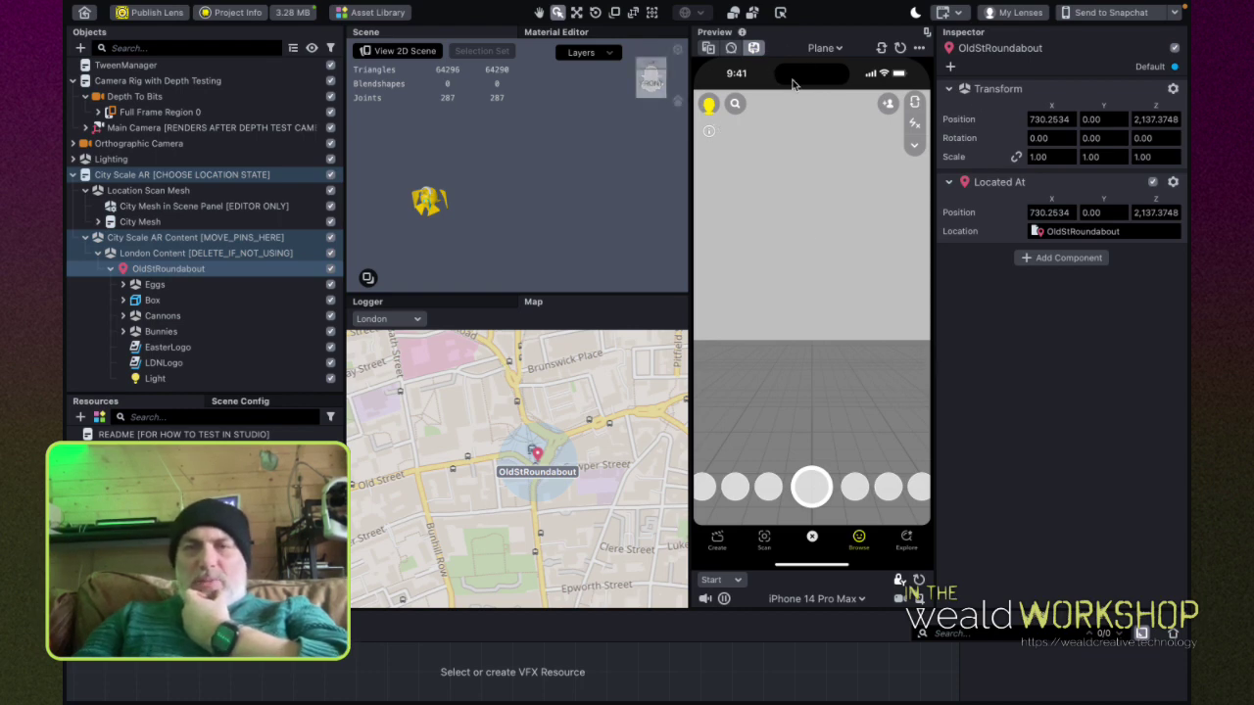
left_click(822, 48)
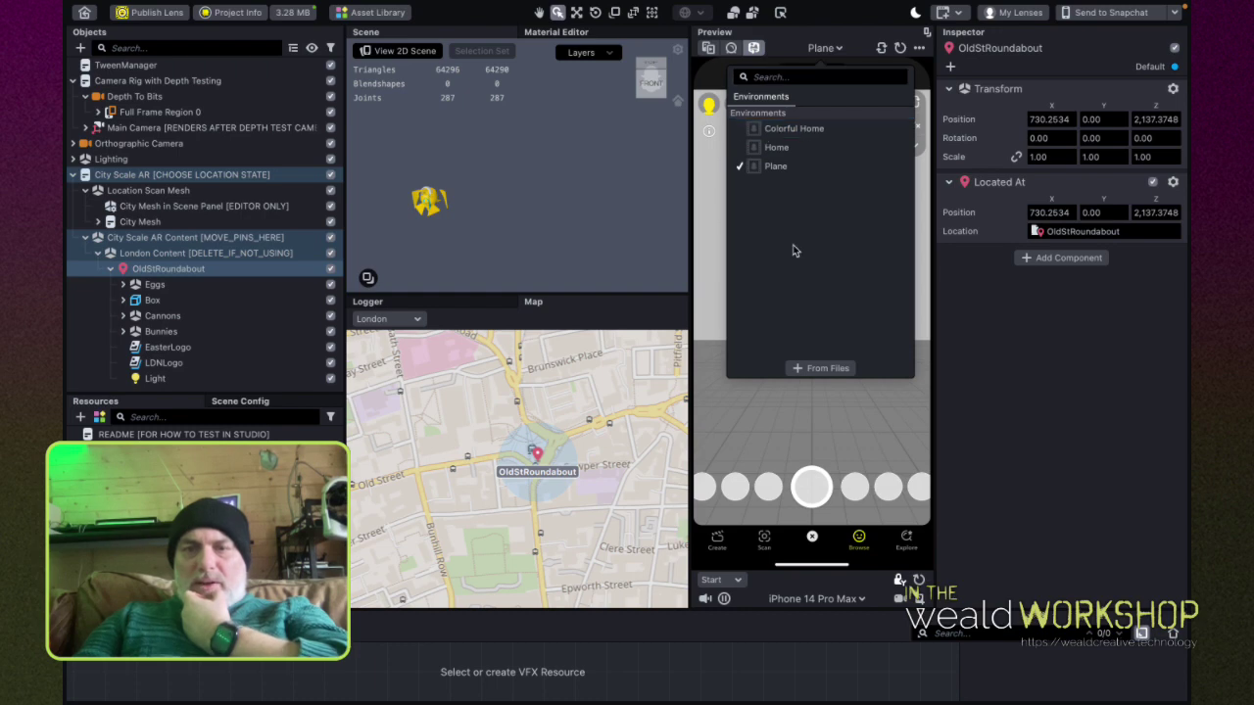
left_click(708, 51)
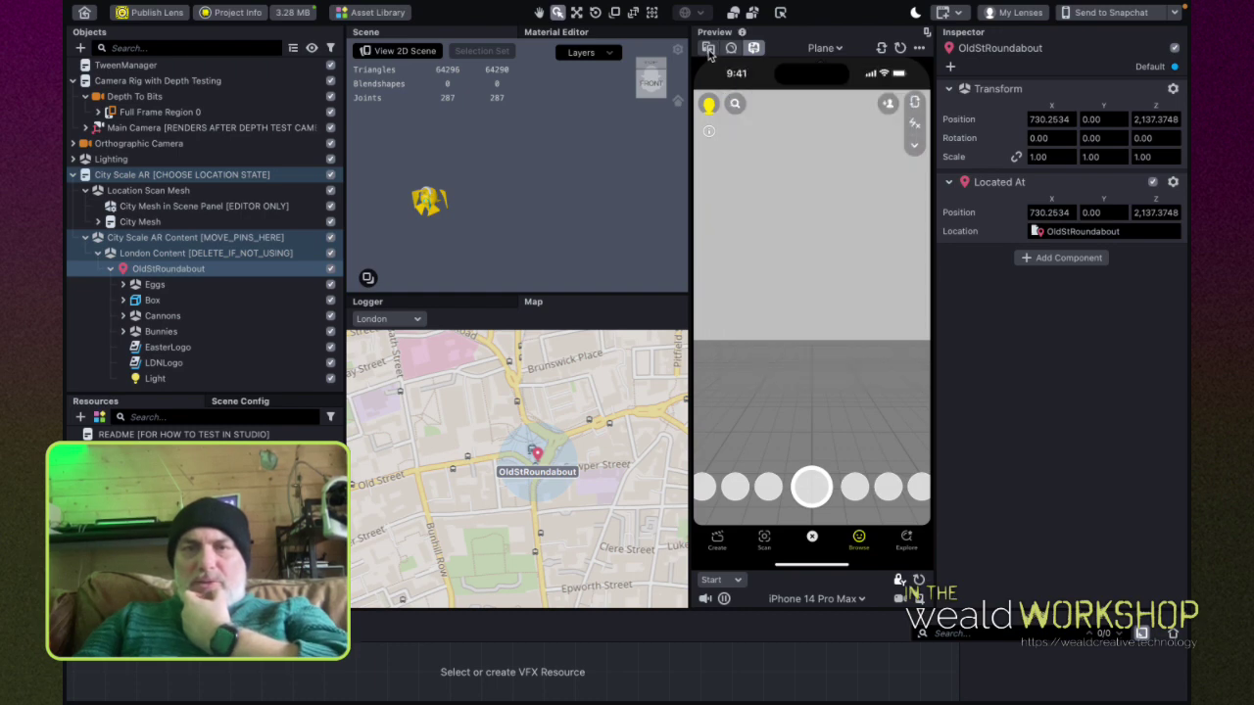
left_click(708, 50)
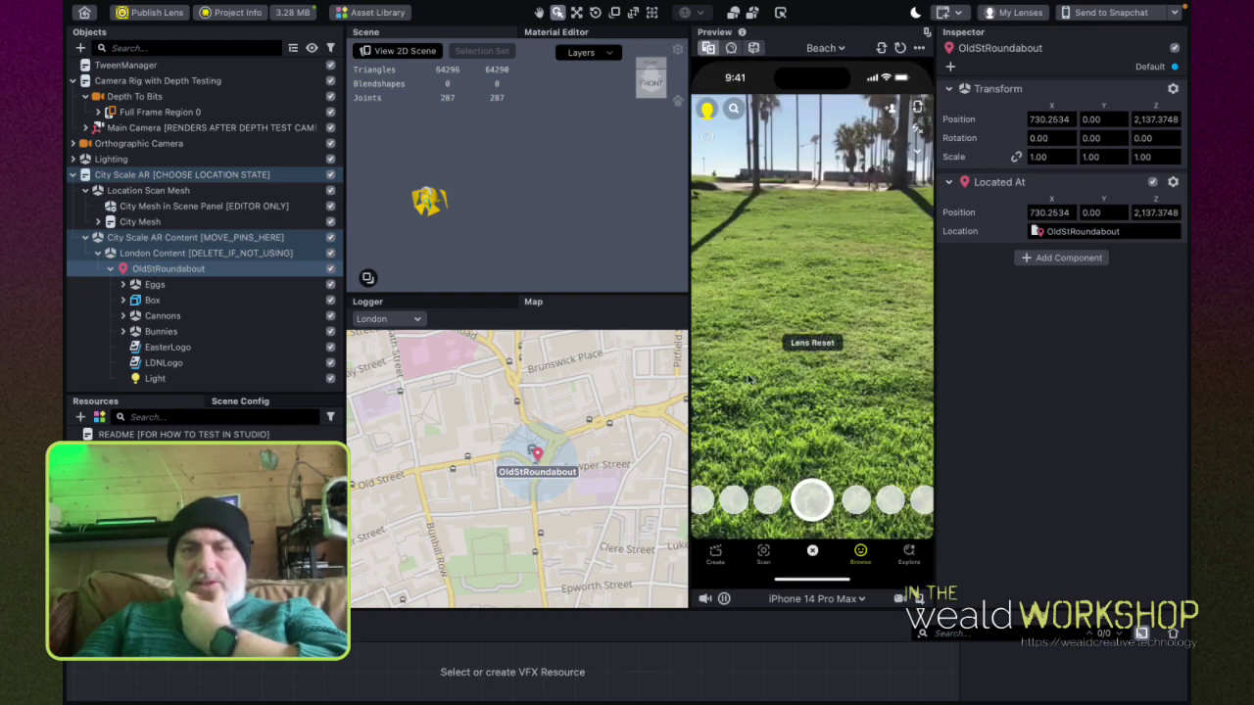
left_click(730, 49)
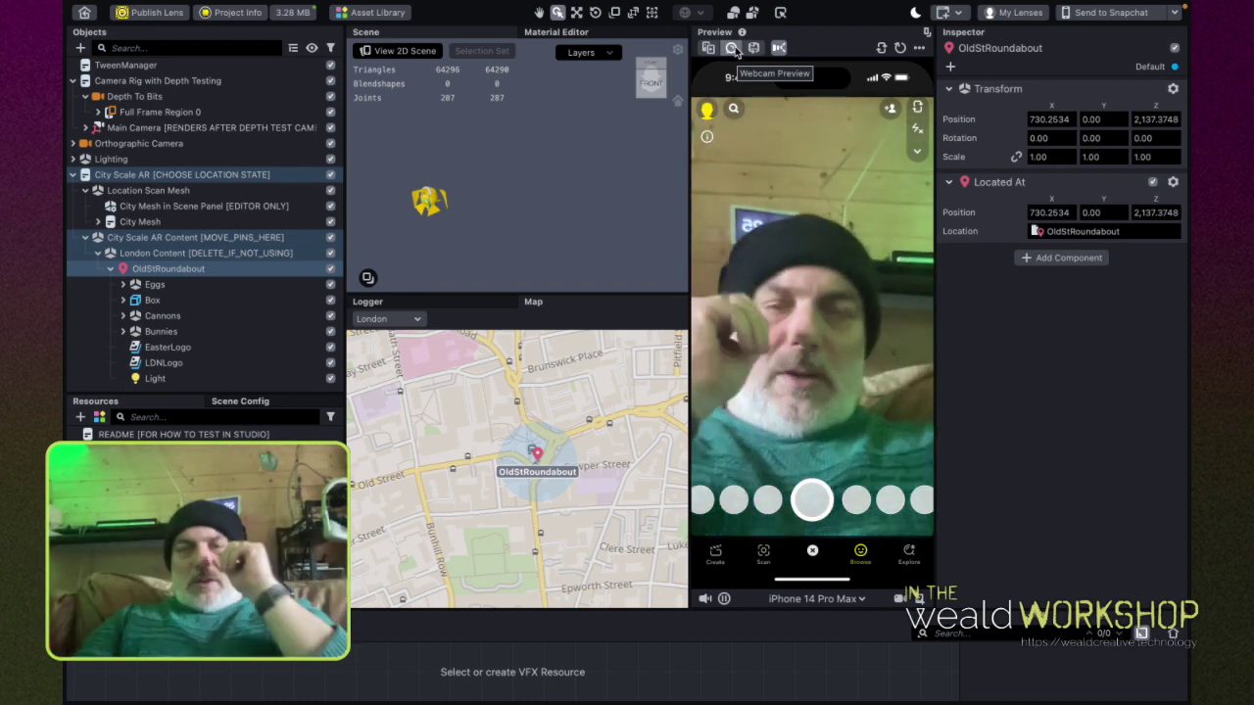
left_click(754, 48)
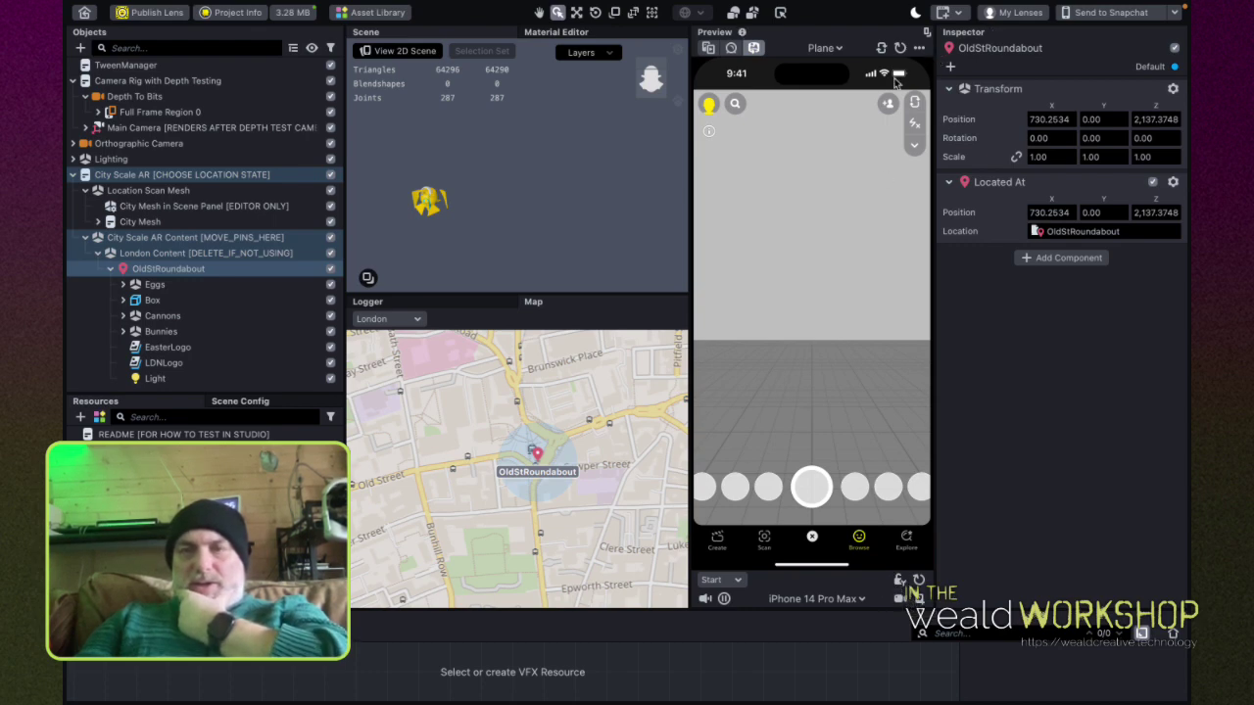
Step: Set the interactive preview's camera speed to Fast
left_click(918, 48)
mouse_move(936, 171)
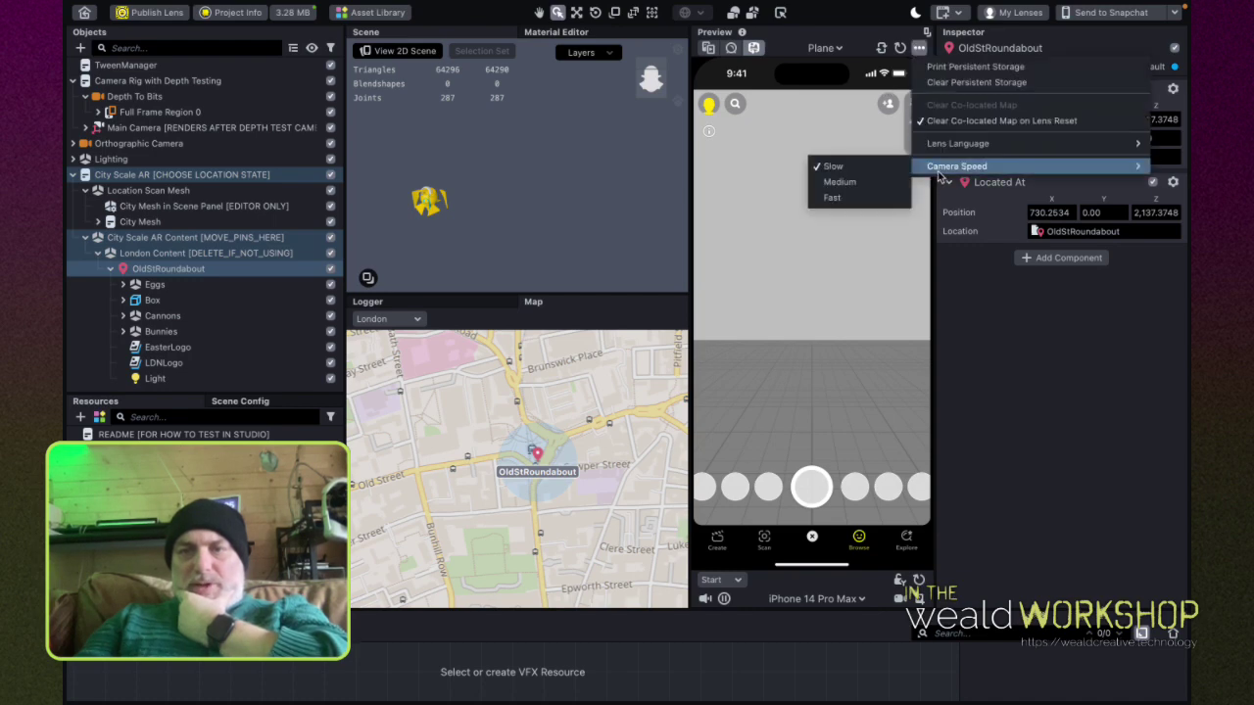
left_click(831, 198)
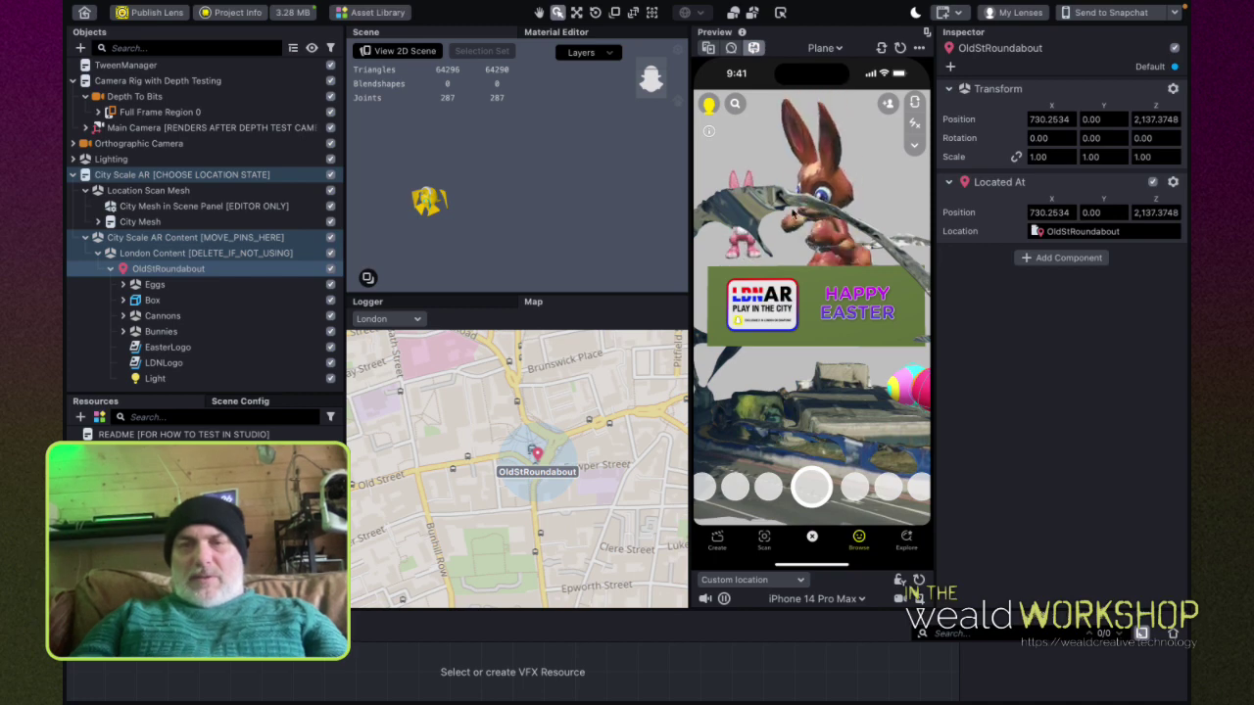
Step: Examine the bunnies, the green LDNAR box, the eggs and the scanned roundabout in the preview from several angles and distances
left_click_drag(757, 214, 825, 240)
key("s")
left_click_drag(865, 130, 857, 220)
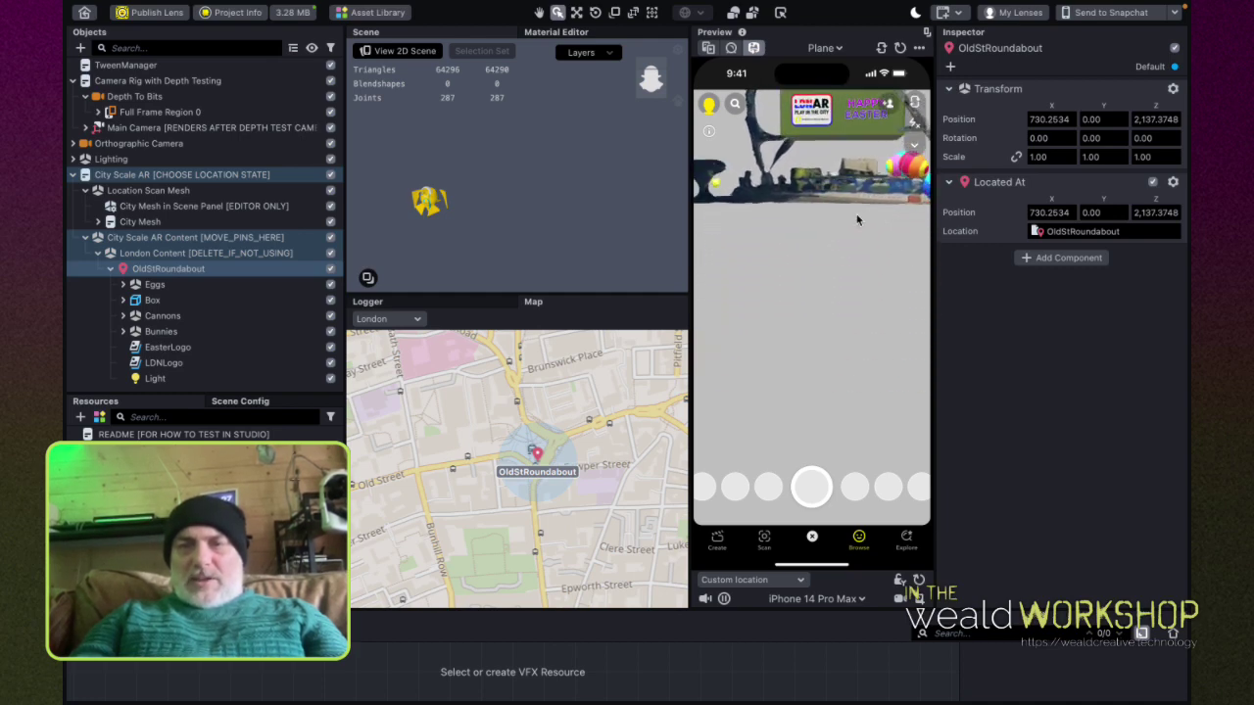
key("w")
key("e")
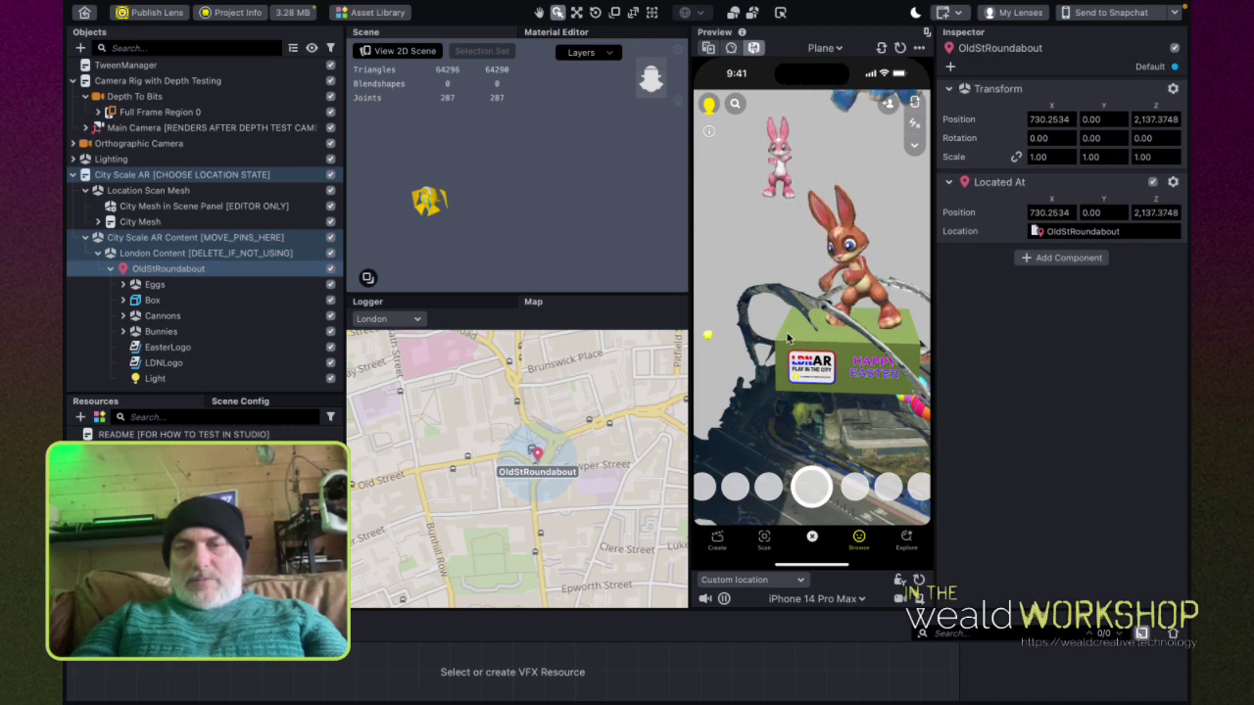
left_click_drag(877, 362, 915, 411)
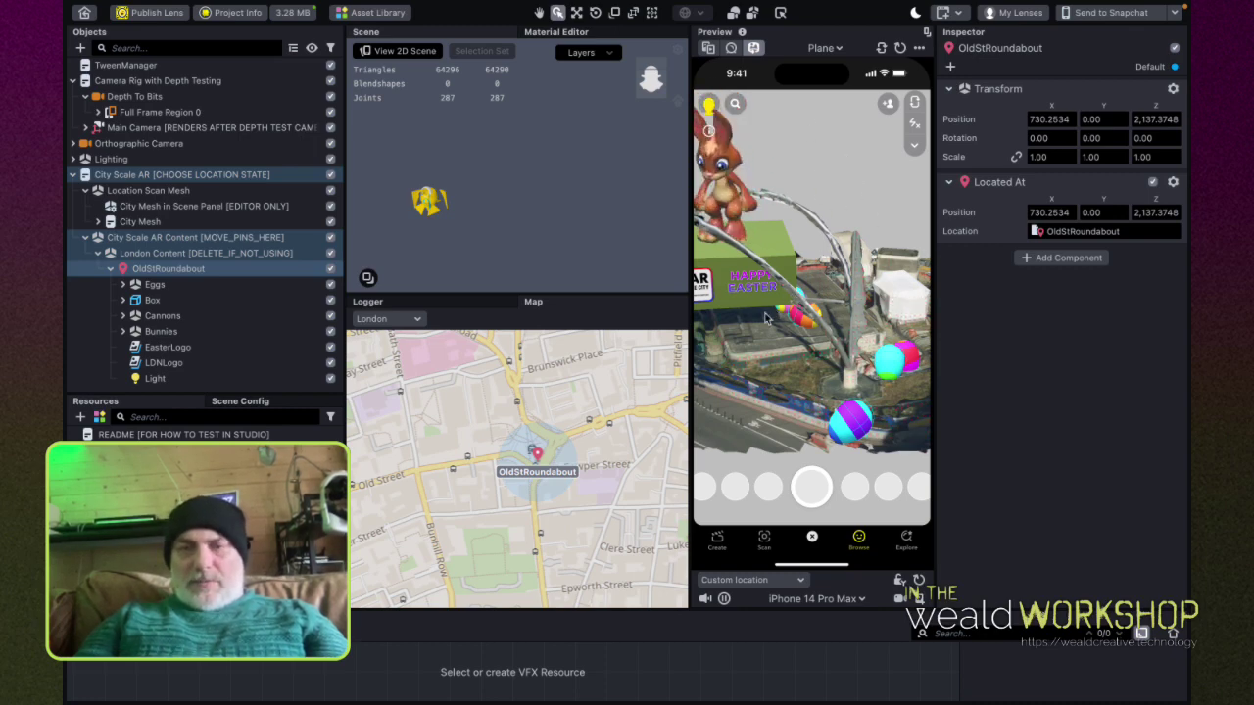
mouse_move(766, 317)
left_mouse_down()
mouse_move(821, 308)
mouse_move(779, 314)
mouse_move(753, 292)
left_mouse_up()
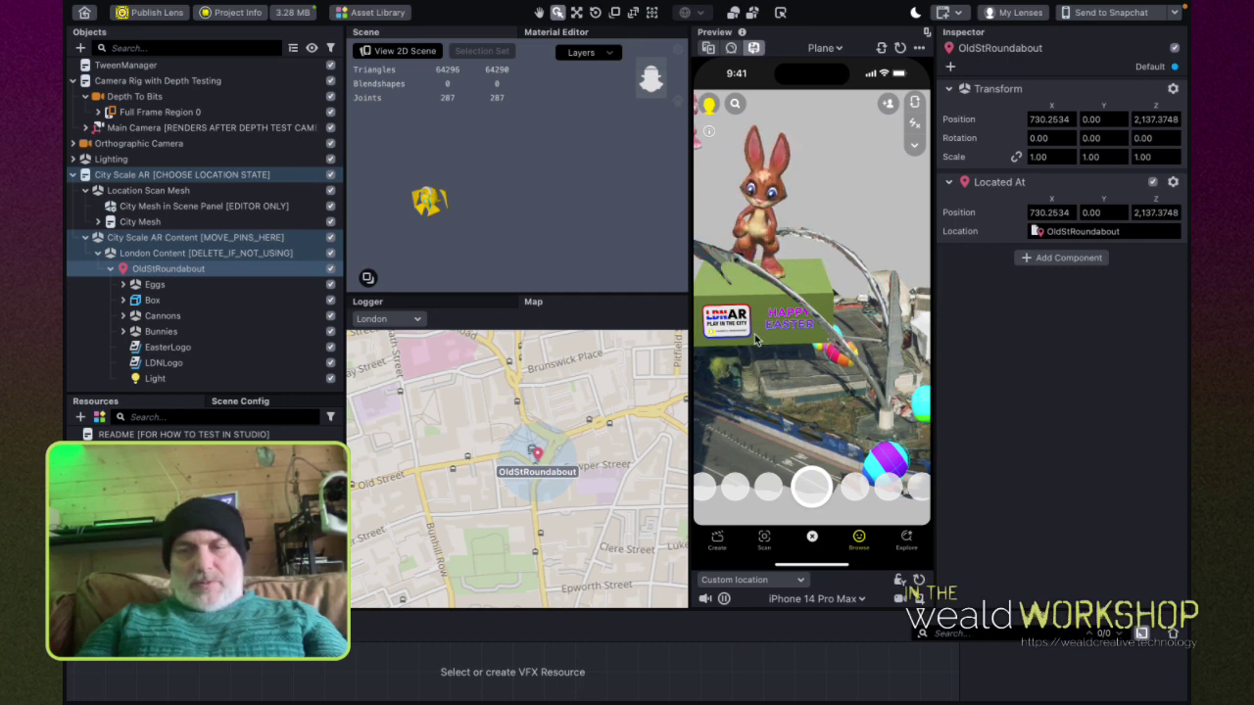
left_click_drag(784, 341, 755, 344)
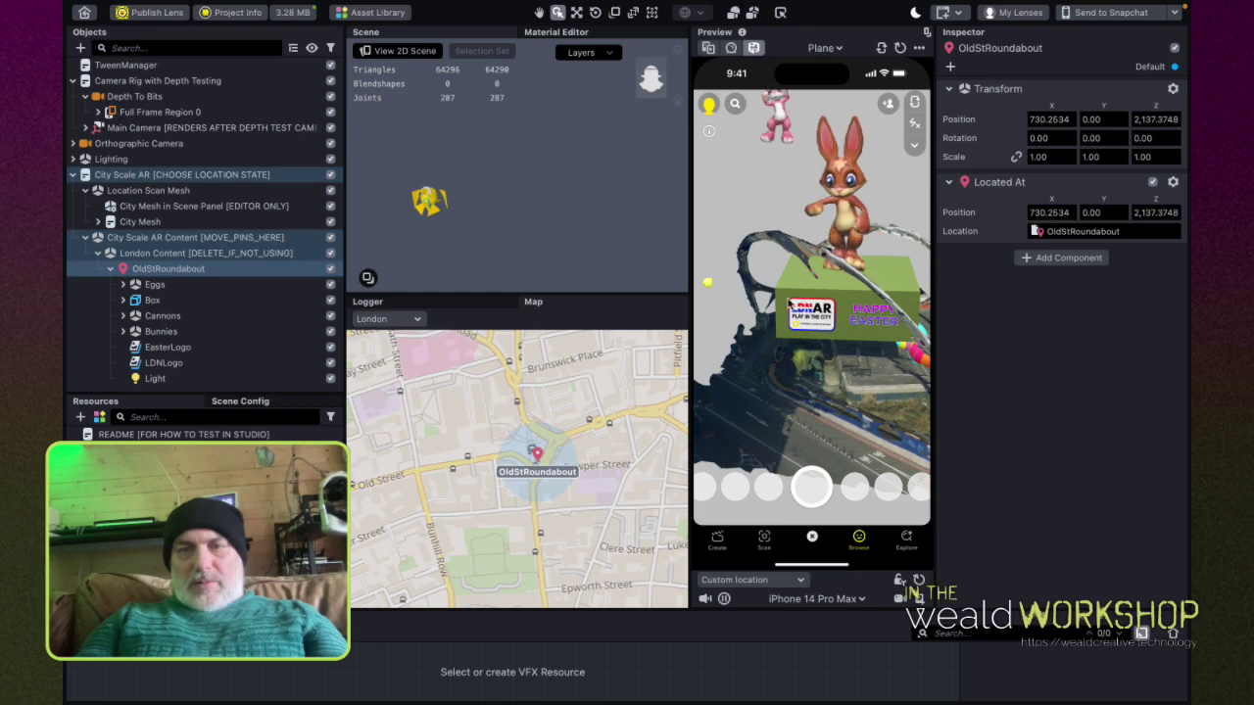
scroll(799, 251, "up", 5)
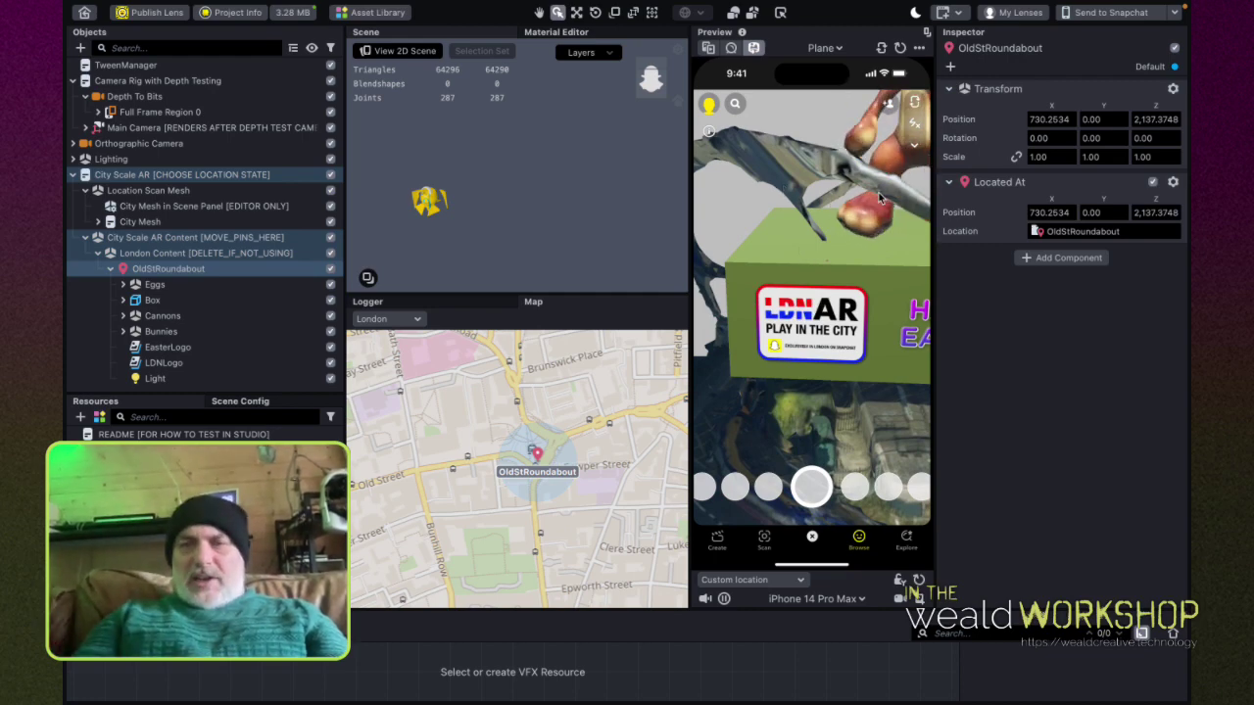
scroll(833, 196, "down", 3)
scroll(878, 196, "down", 3)
scroll(876, 195, "down", 3)
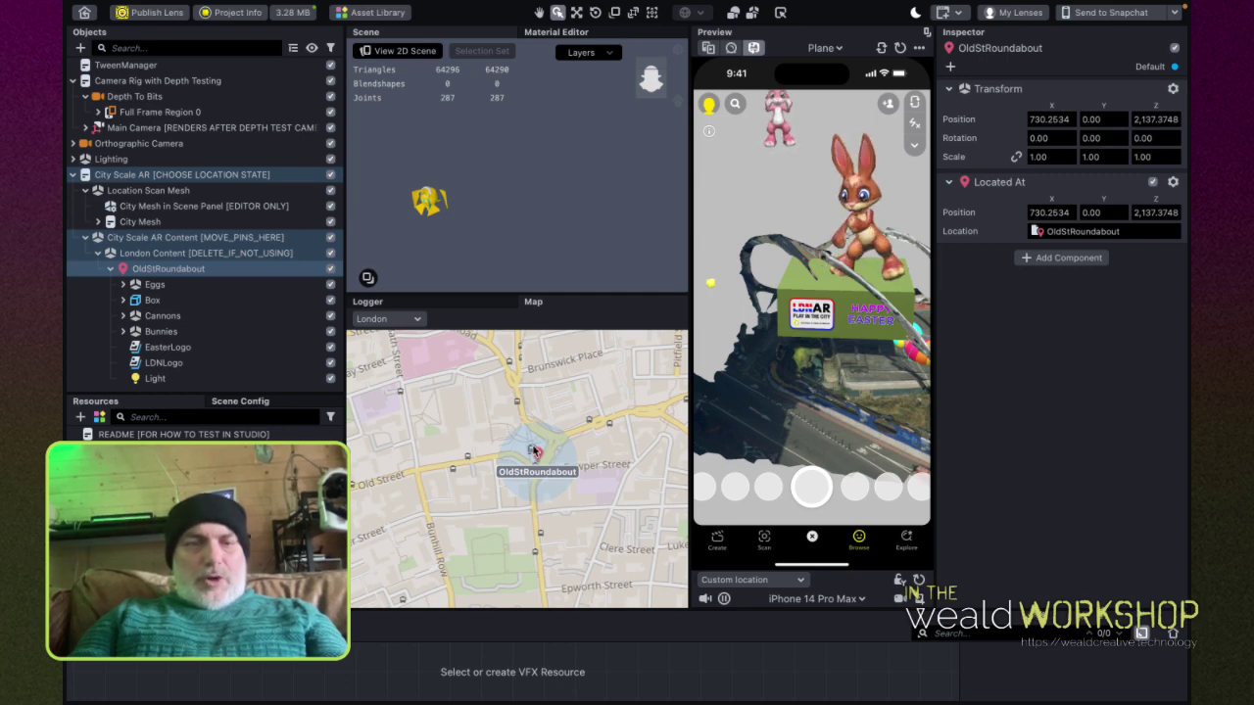
Step: Collapse the Location Scan Mesh and Camera Rig with Depth Testing groups, and select the OldStRoundabout location pin
double_click(175, 268)
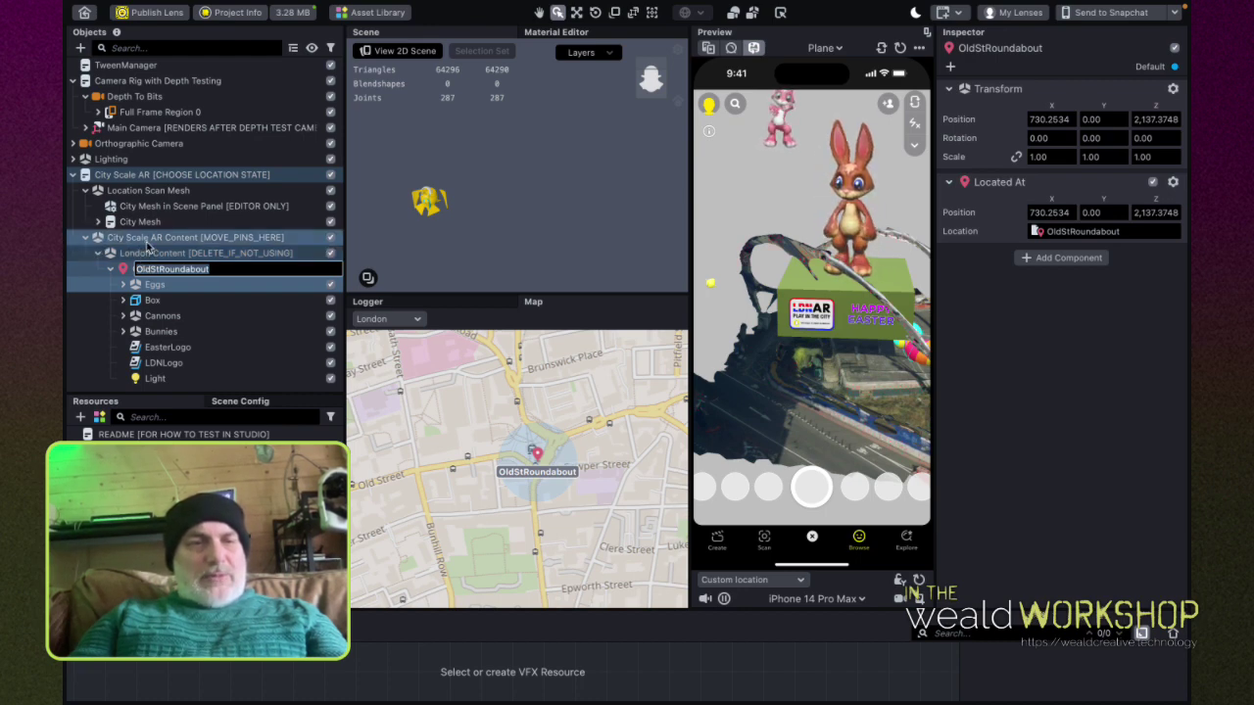
left_click(140, 241)
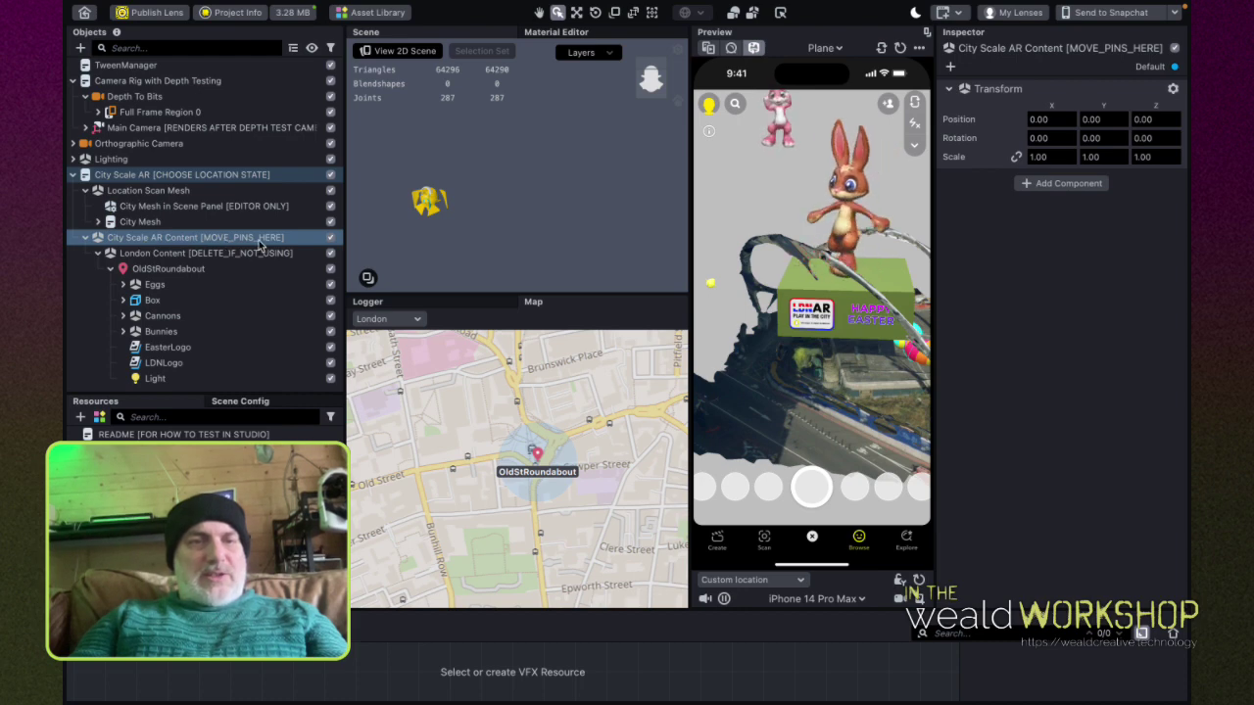
left_click(86, 191)
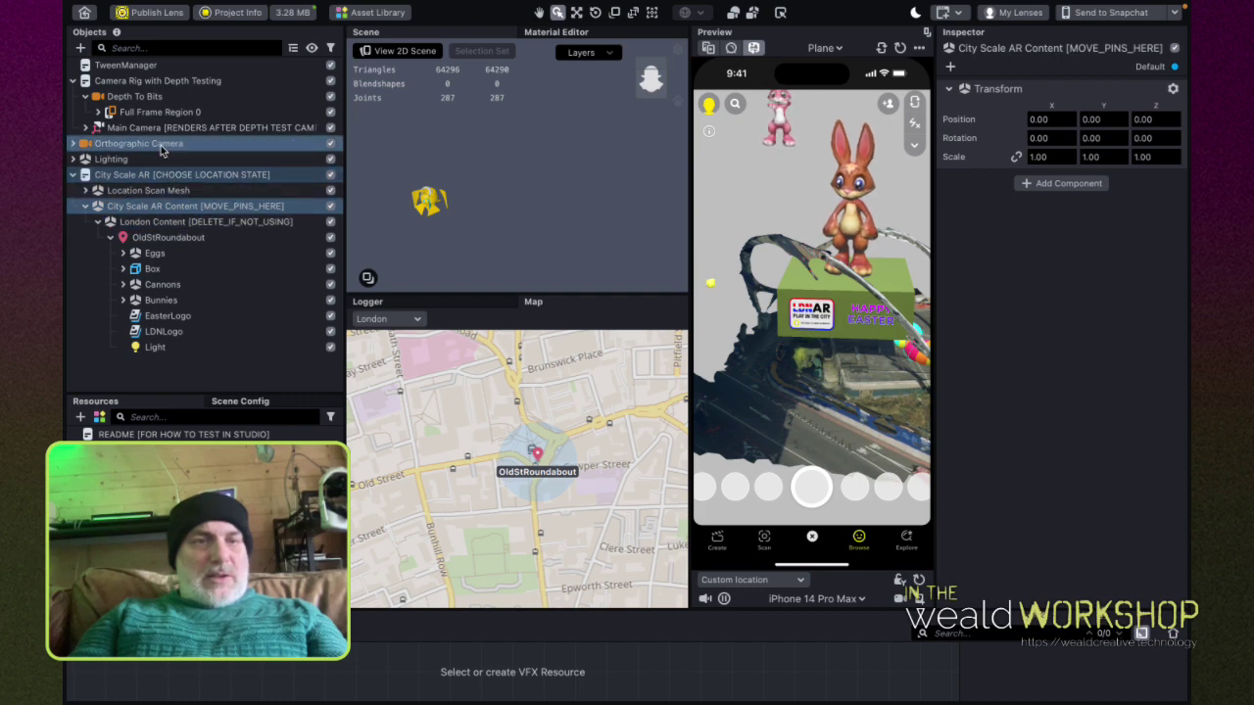
left_click(72, 80)
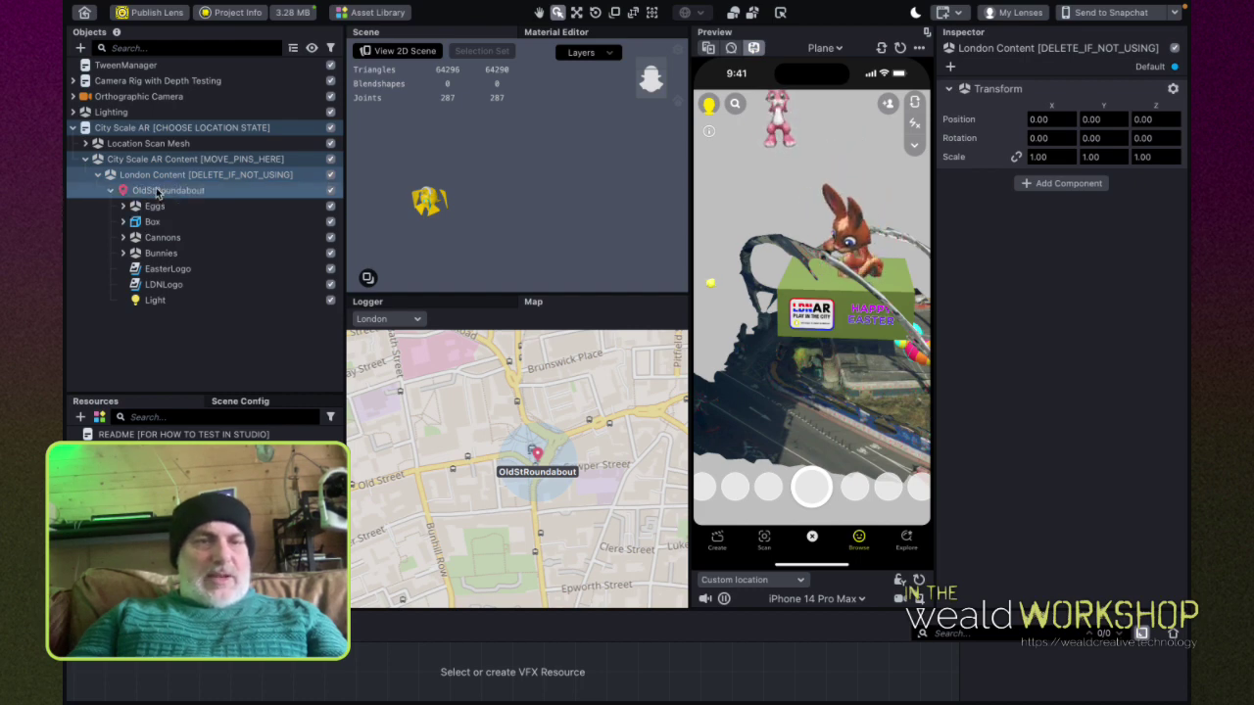
left_click(156, 191)
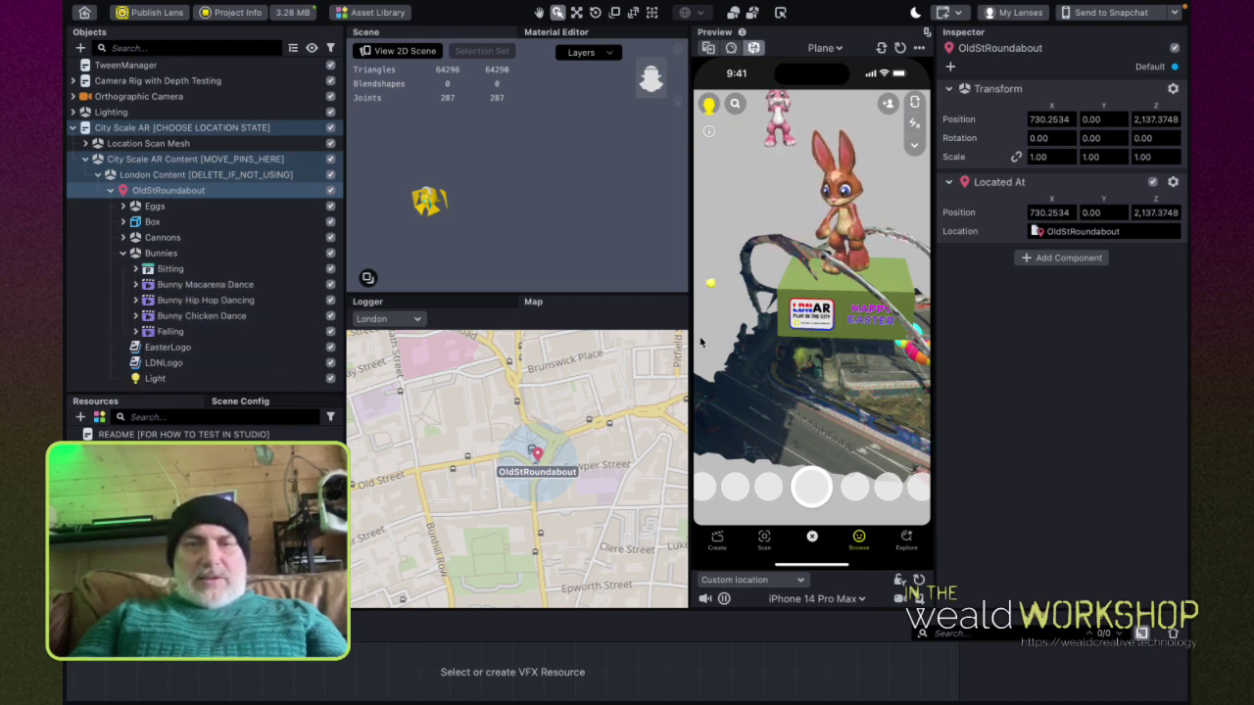
Step: Select the Falling bunny in the Bunnies group and enlarge the Scene view by shrinking the map
left_click(168, 285)
left_click(168, 331)
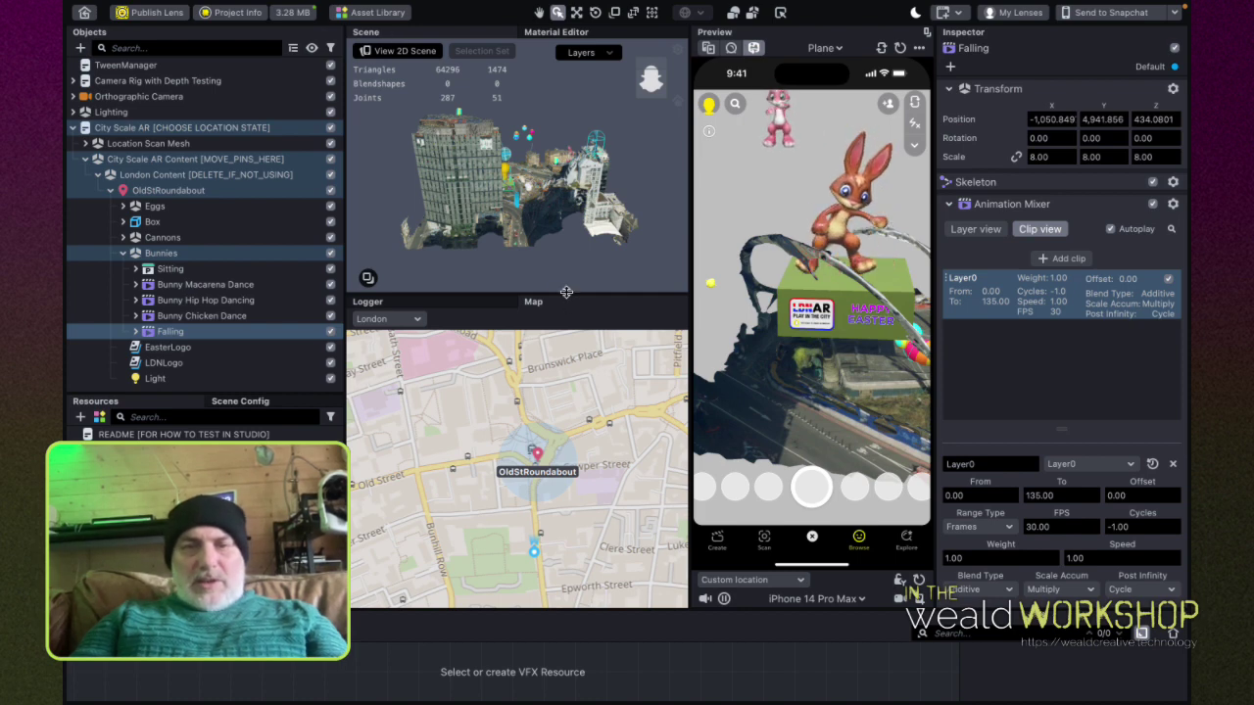
left_click_drag(566, 292, 534, 518)
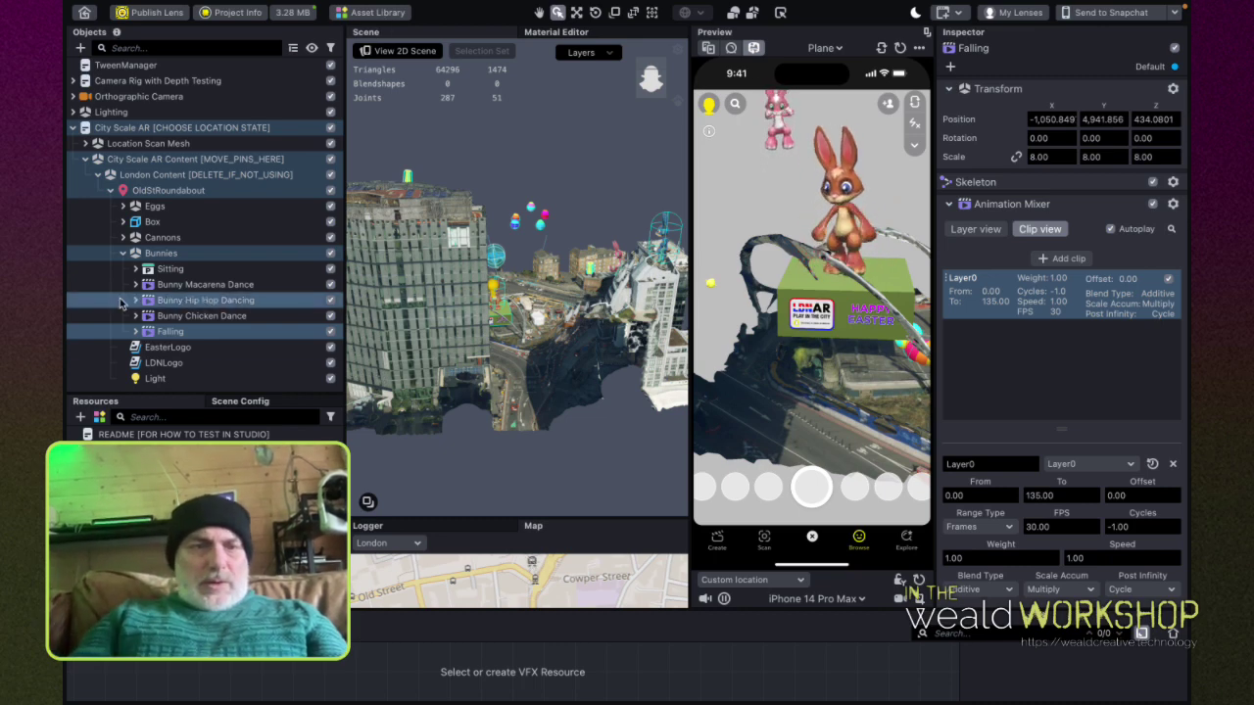
Step: Expand the Sitting bunny's hierarchy and frame the Falling bunny in the 3D scene
left_click(135, 269)
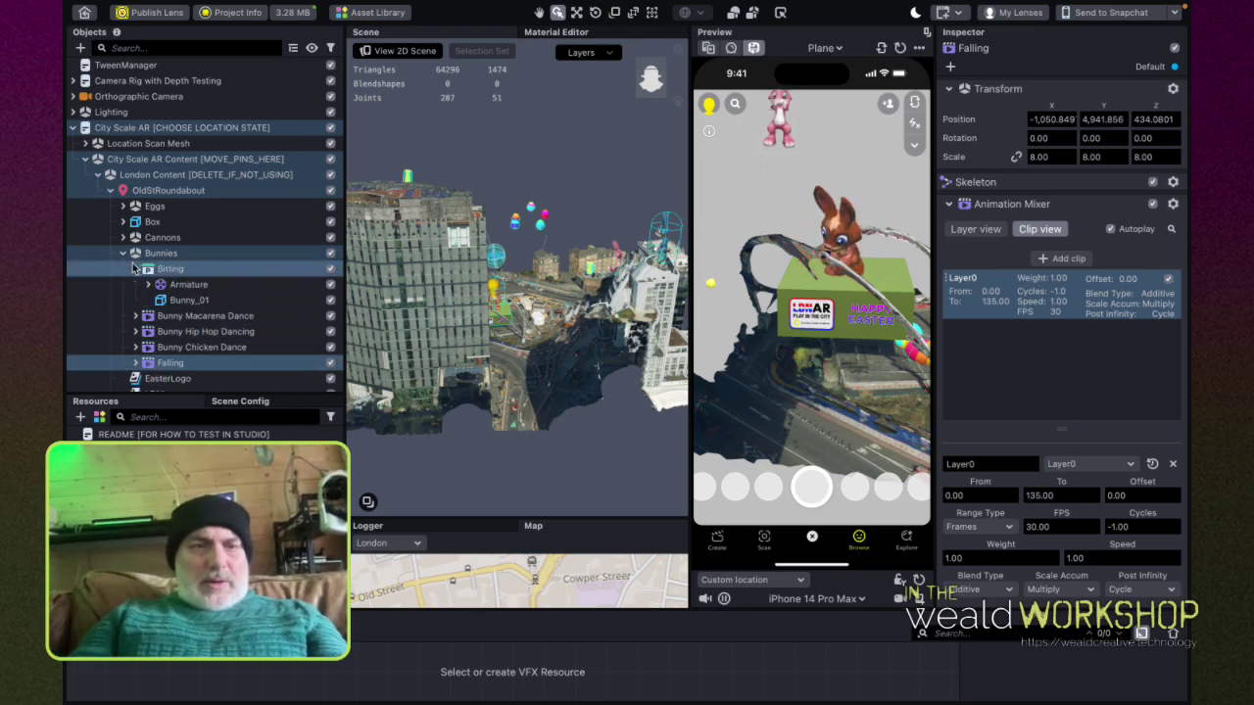
left_click(173, 300)
left_click(510, 295)
scroll(509, 292, "down", 3)
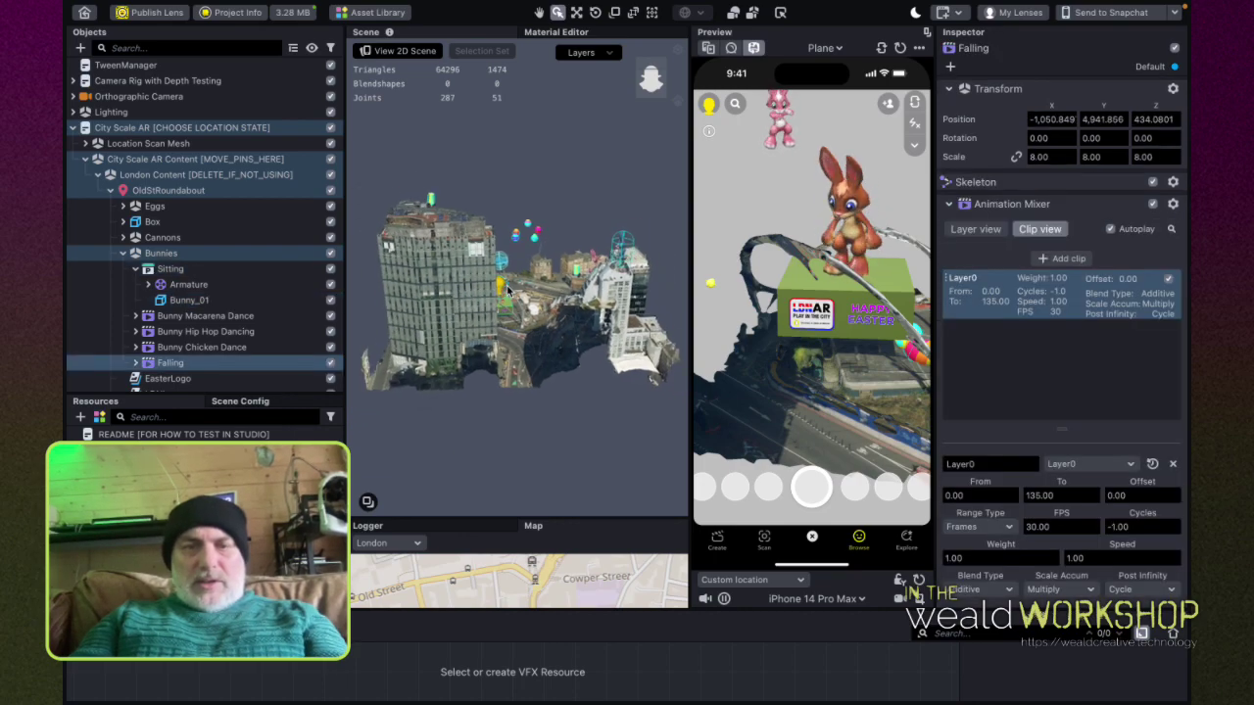
key("f")
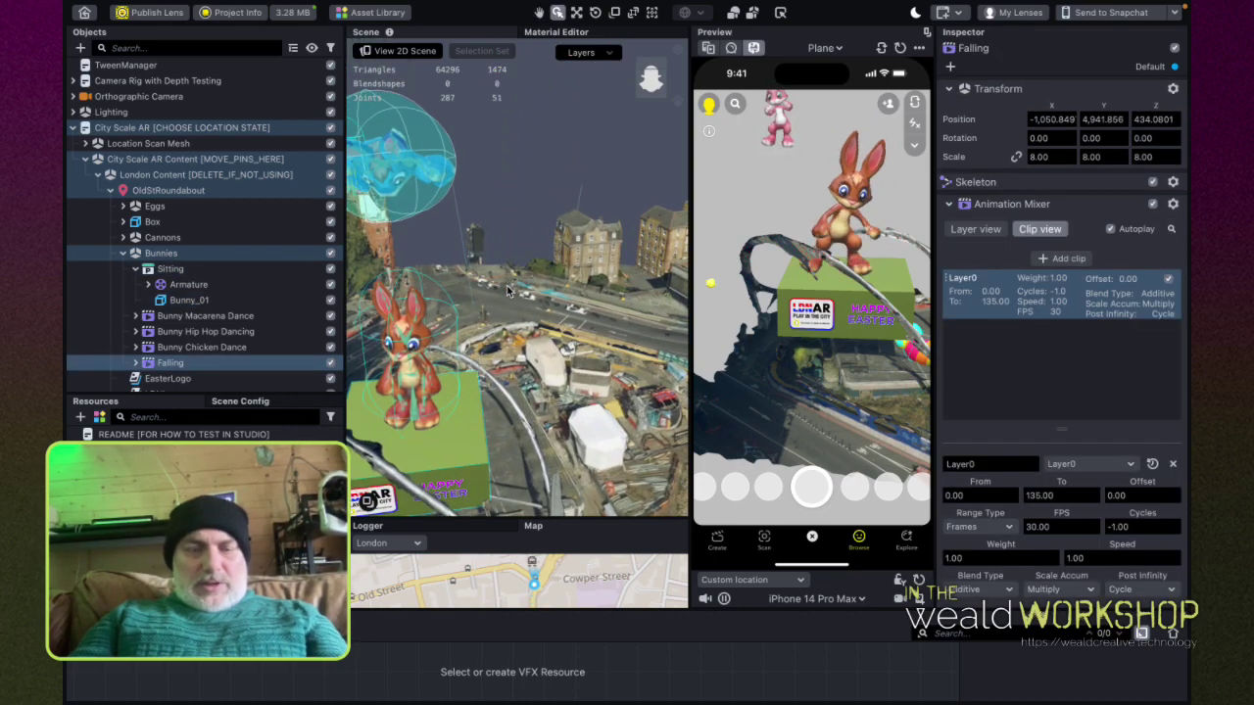
Step: Examine the Falling bunny, the bunny on the green box and the surrounding city from several sides in the 3D scene
left_click_drag(456, 314, 498, 265, "alt")
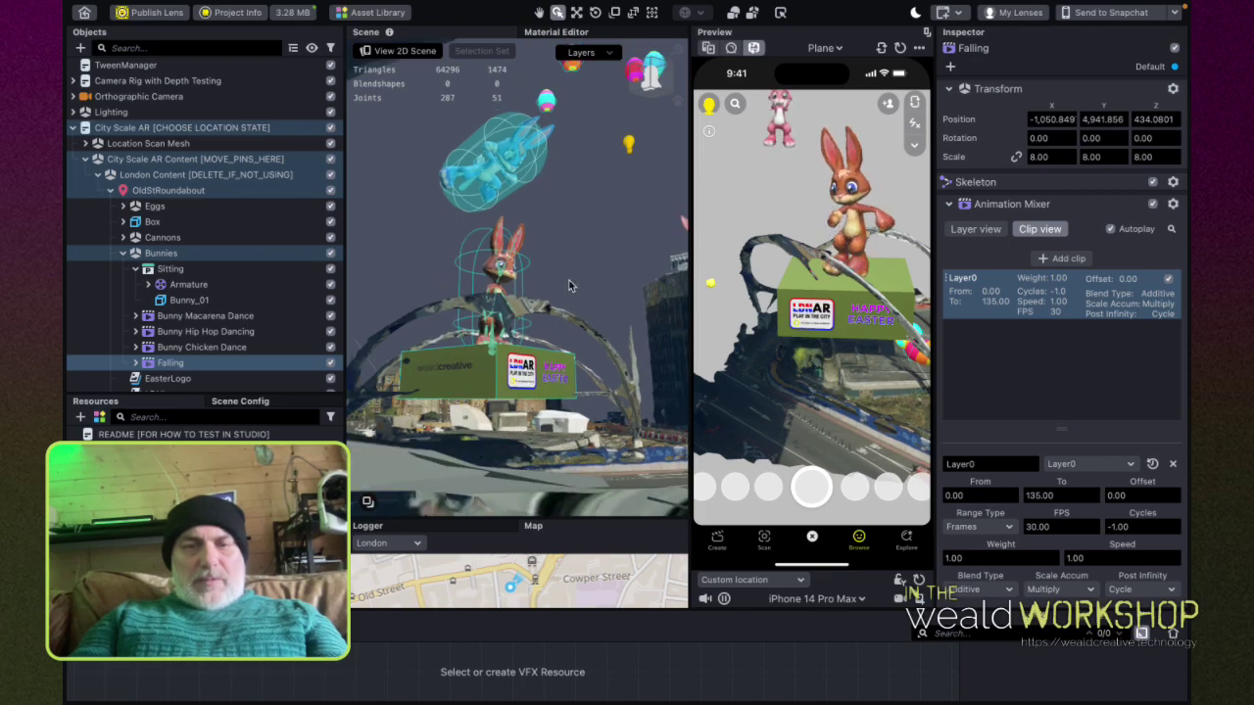
mouse_move(569, 285)
left_mouse_down("alt")
mouse_move(575, 311)
mouse_move(617, 323)
mouse_move(582, 301)
left_mouse_up("alt")
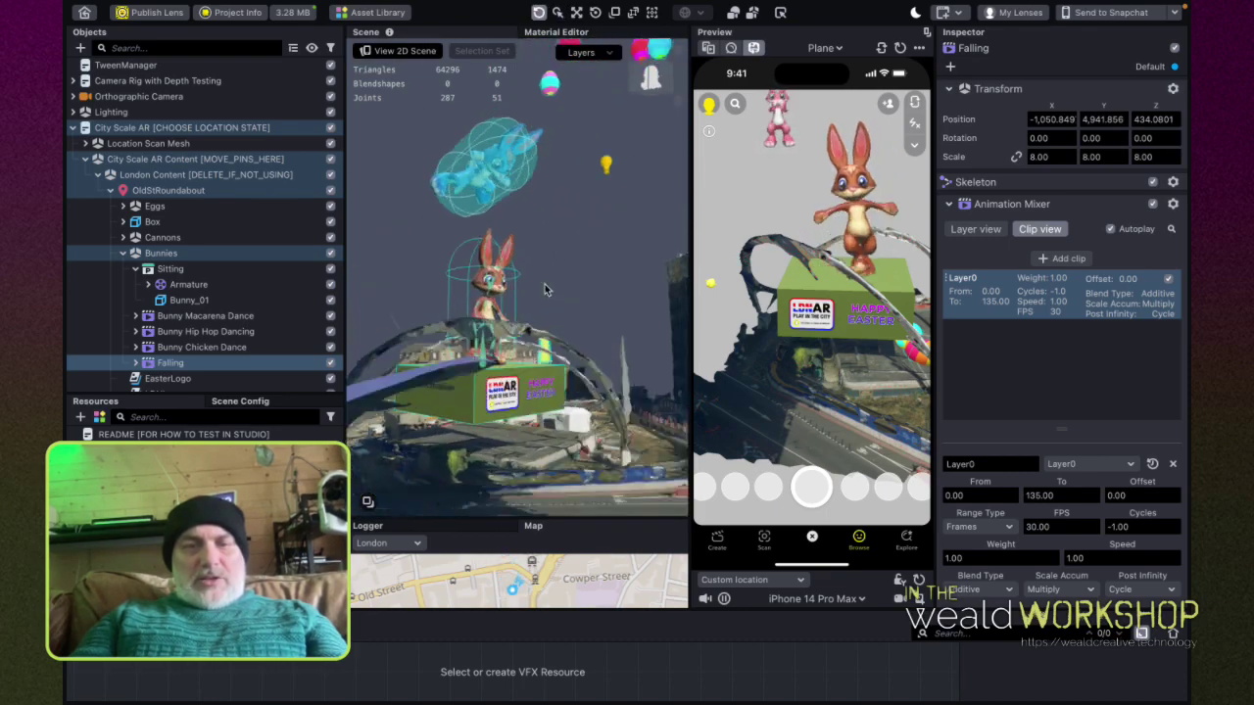
left_click_drag(540, 284, 580, 305, "alt")
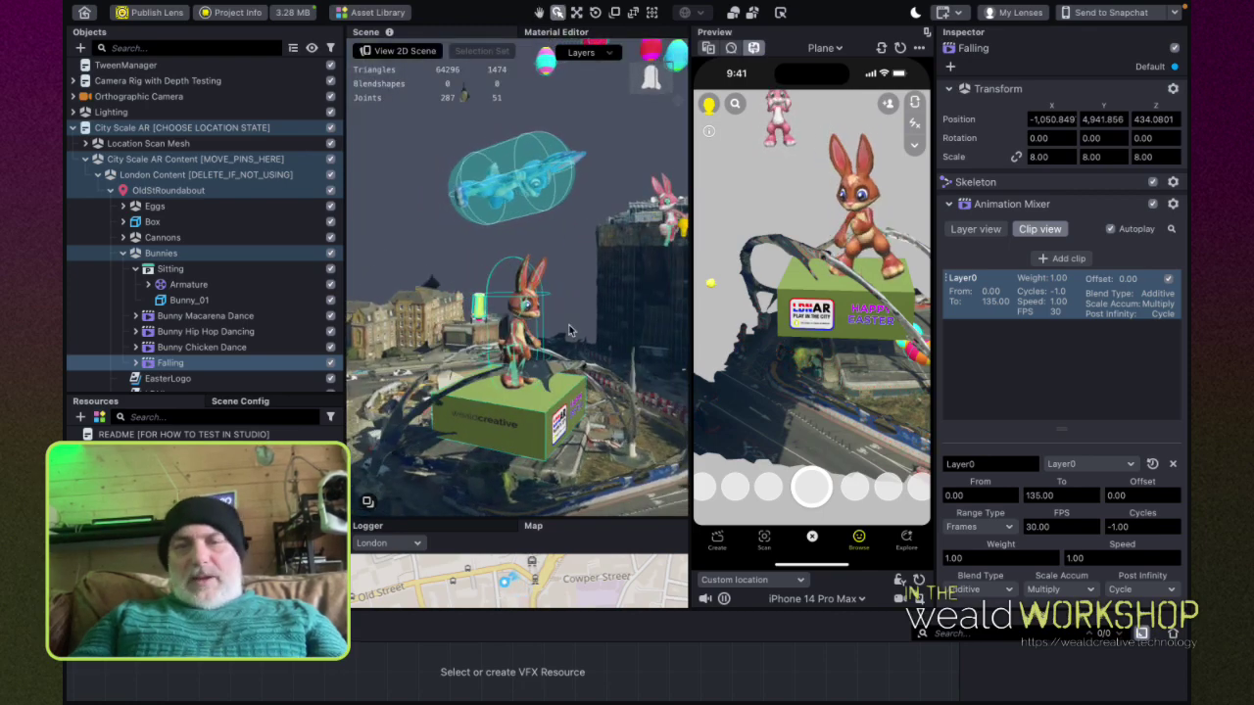
scroll(554, 352, "up", 5)
scroll(554, 351, "down", 5)
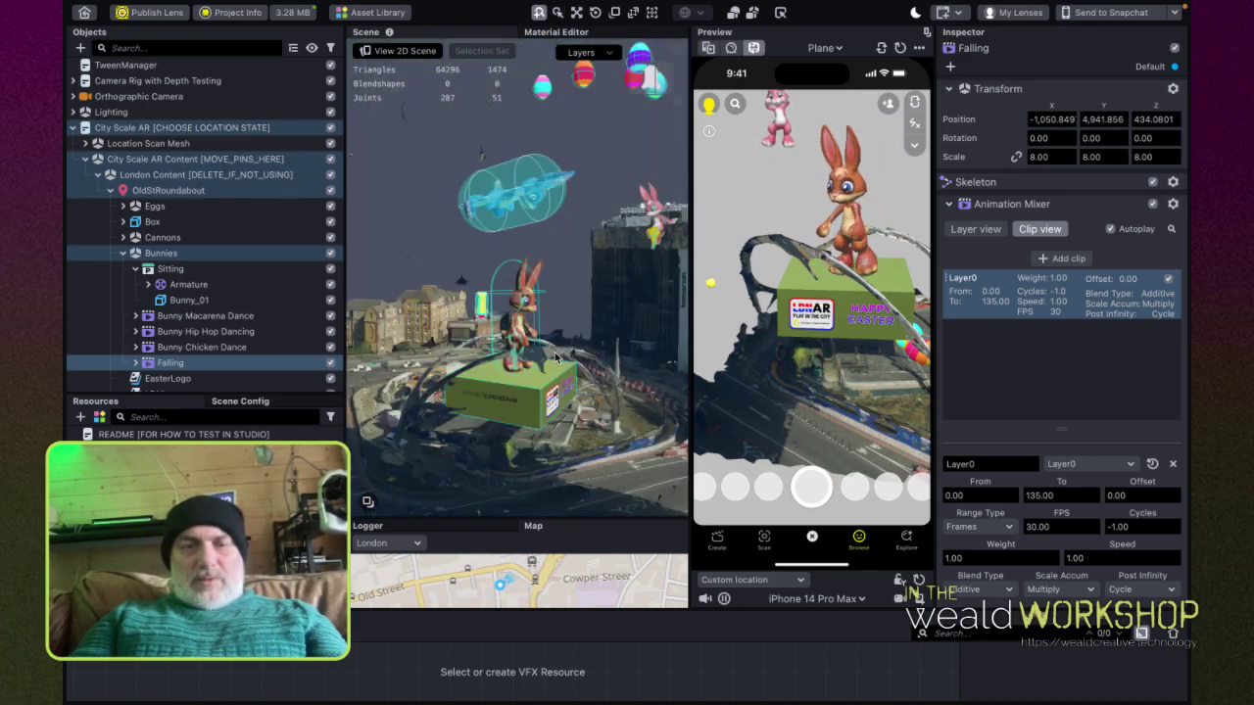
scroll(554, 352, "up", 3)
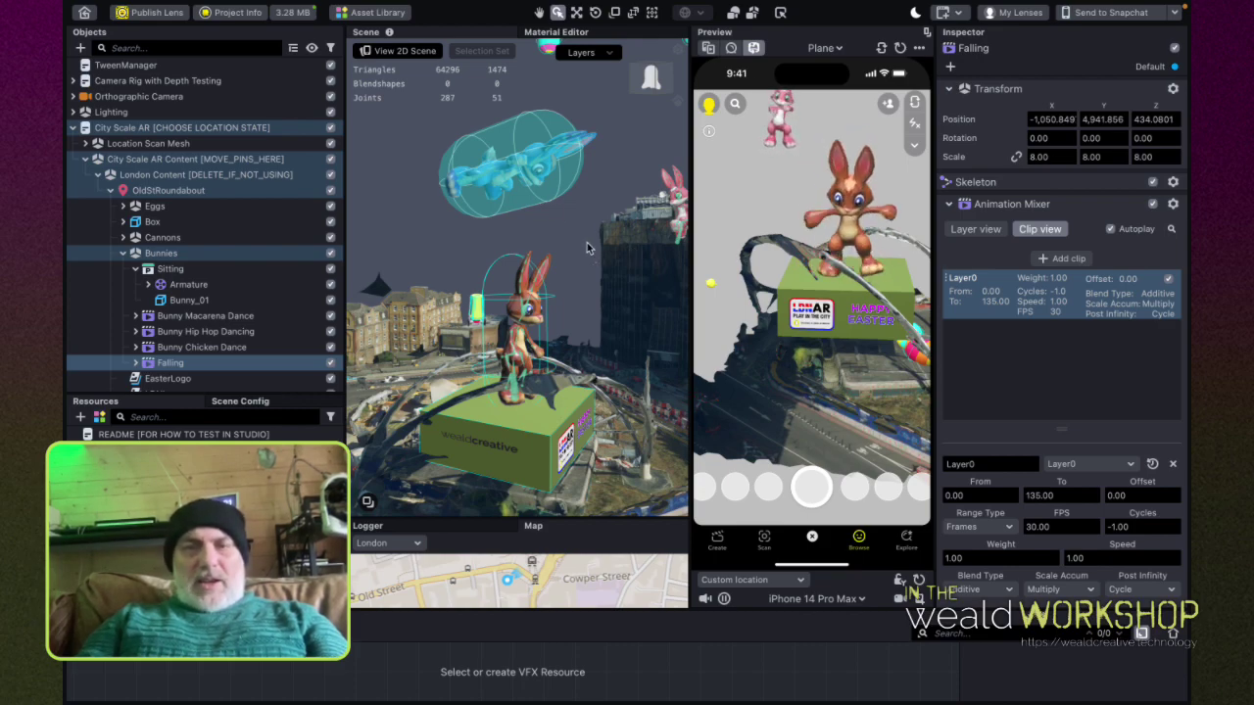
left_click_drag(586, 242, 373, 225, "alt")
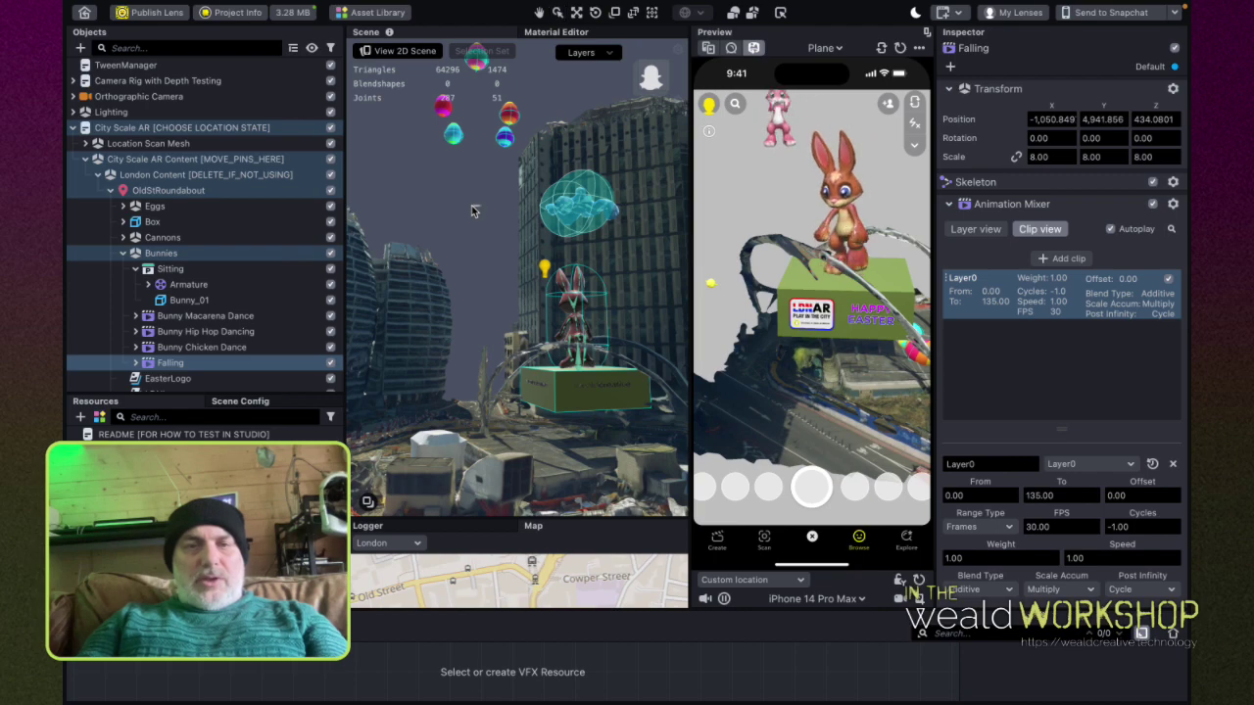
Step: Select the city mesh in the 3D scene and inspect how the bunnies and green box sit against the scanned buildings
left_click(513, 216)
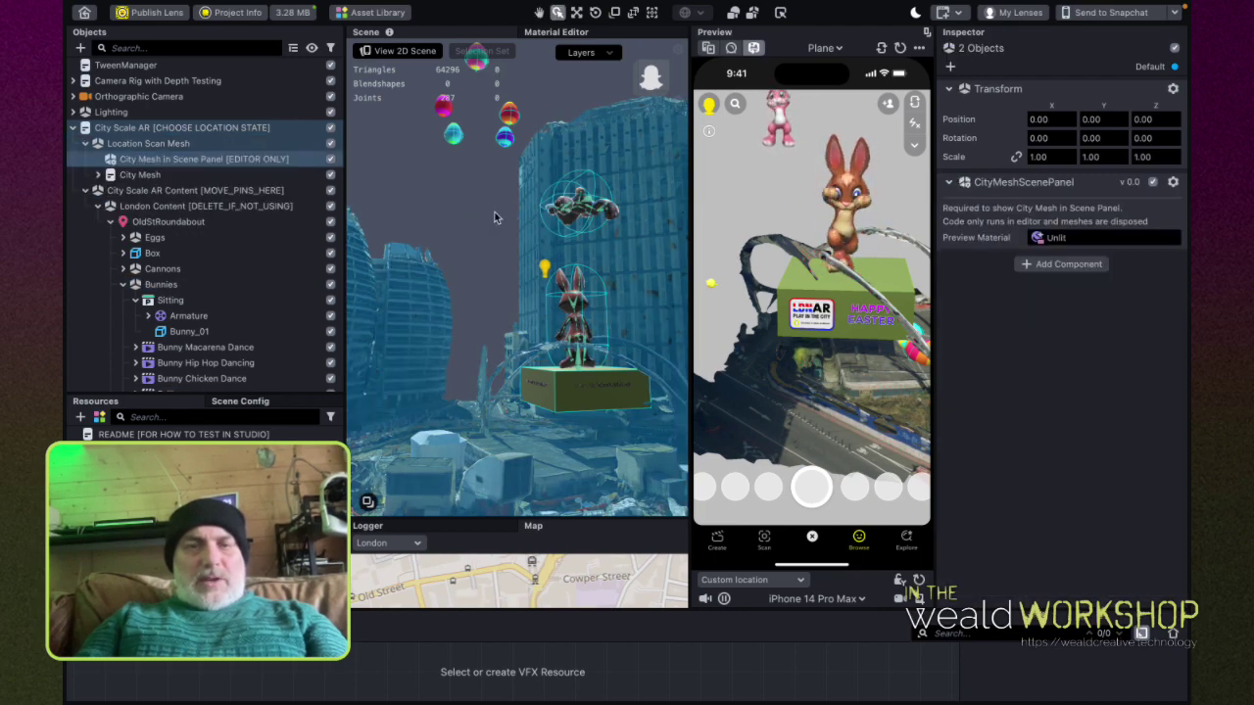
left_click_drag(495, 235, 444, 257, "alt")
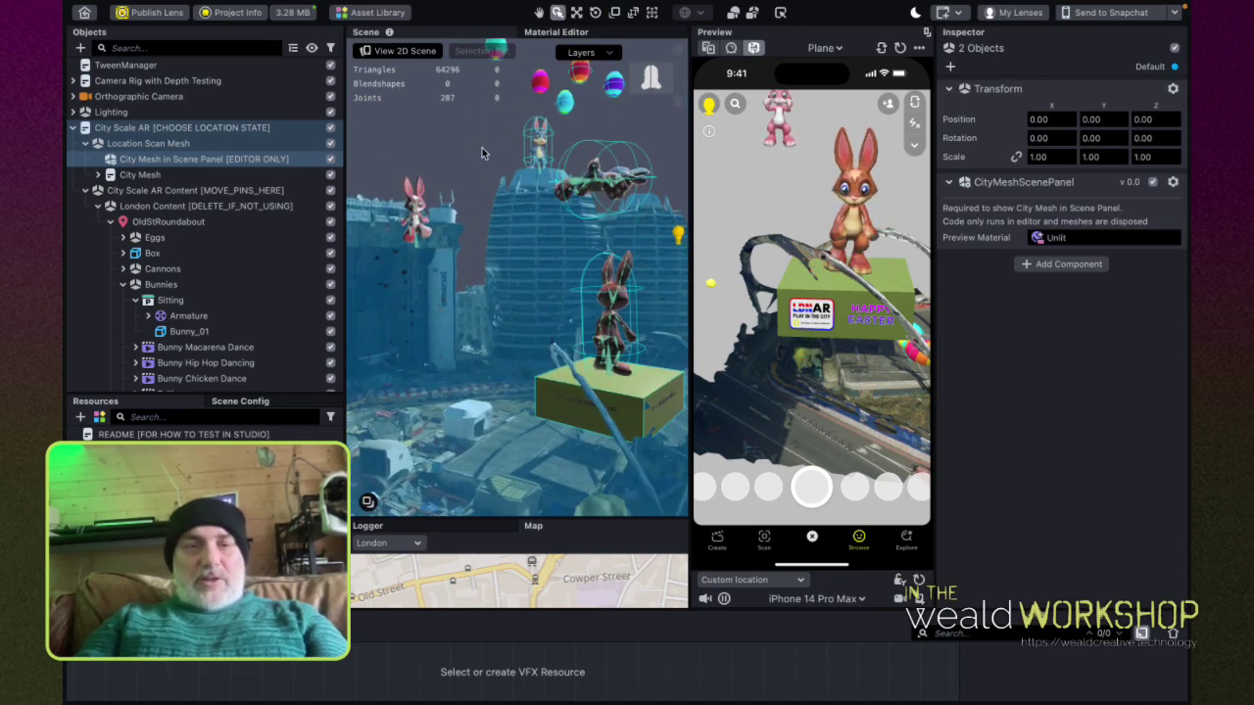
left_click_drag(481, 148, 444, 145, "alt")
left_click(444, 145)
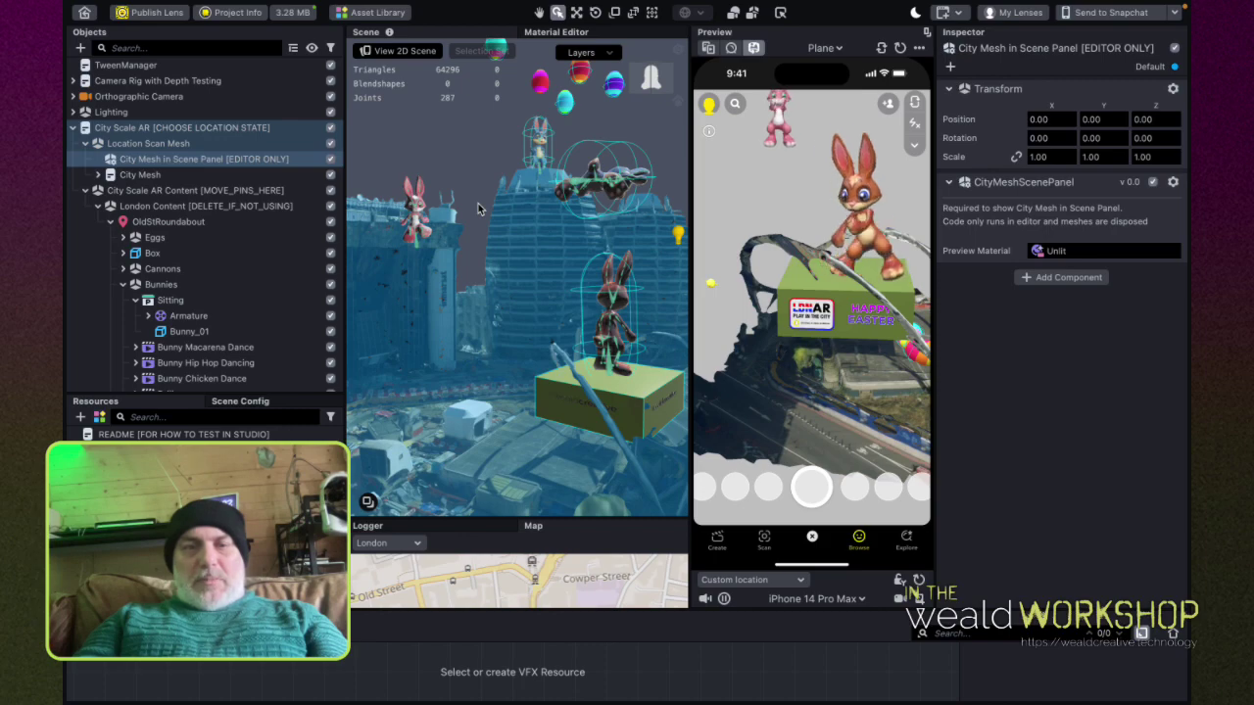
right_click_drag(479, 208, 420, 186)
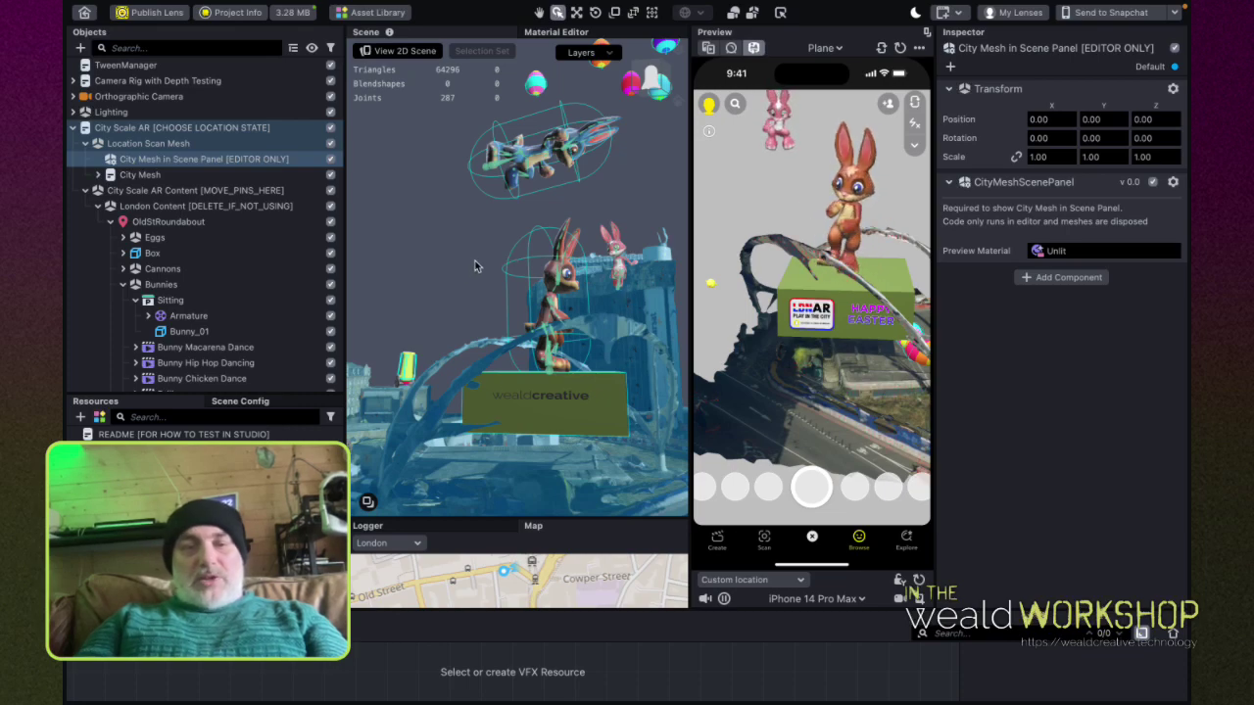
Step: Collapse the Bunnies group and select the OldStRoundabout location pin to inspect its placement
right_click_drag(474, 265, 448, 286)
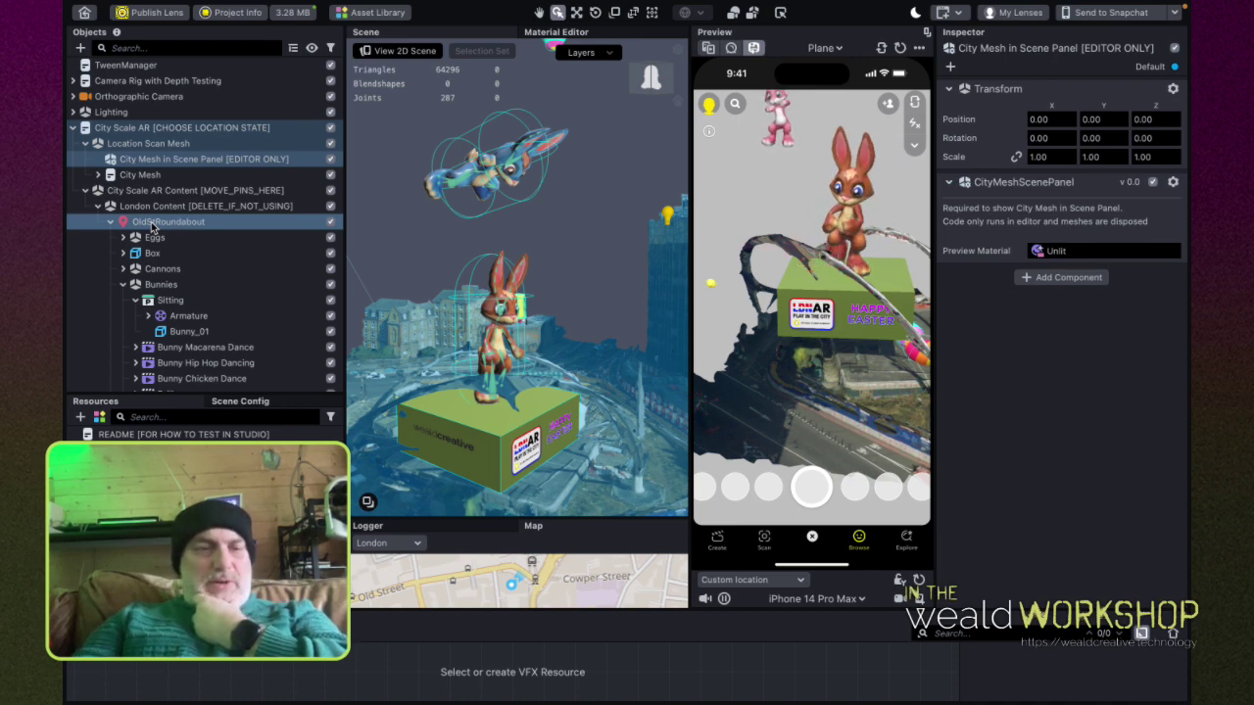
left_click(124, 284)
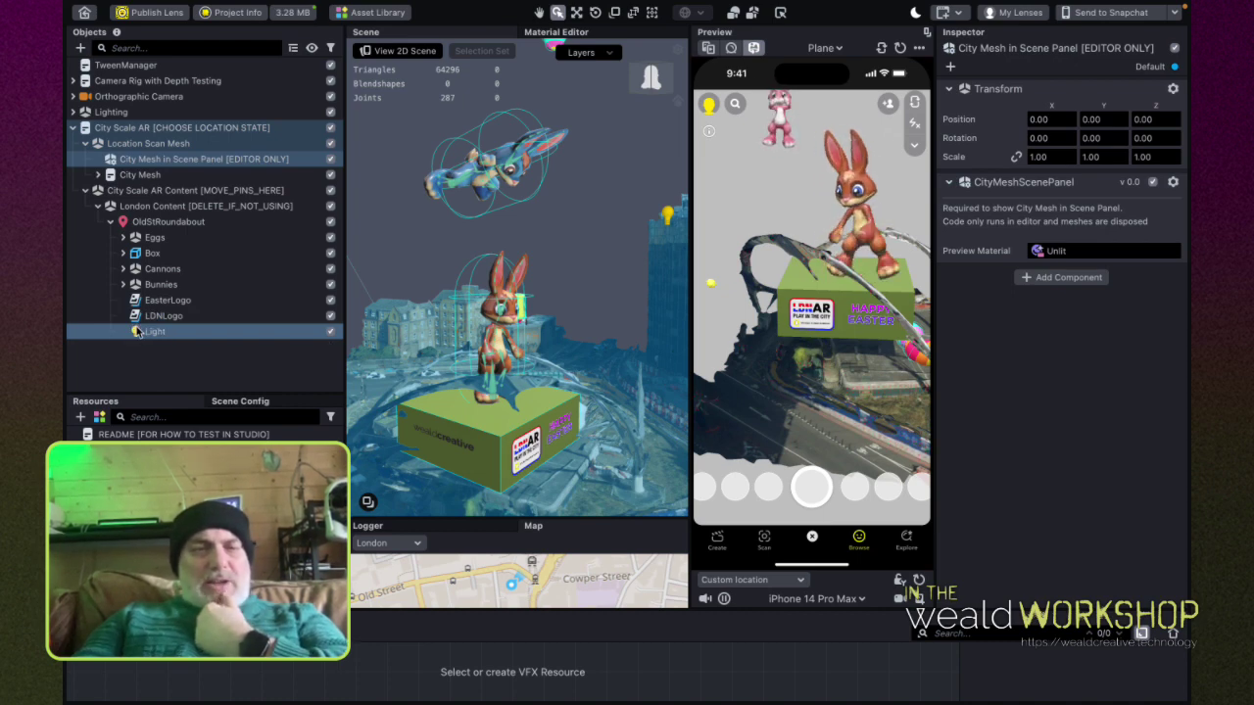
left_click(148, 224)
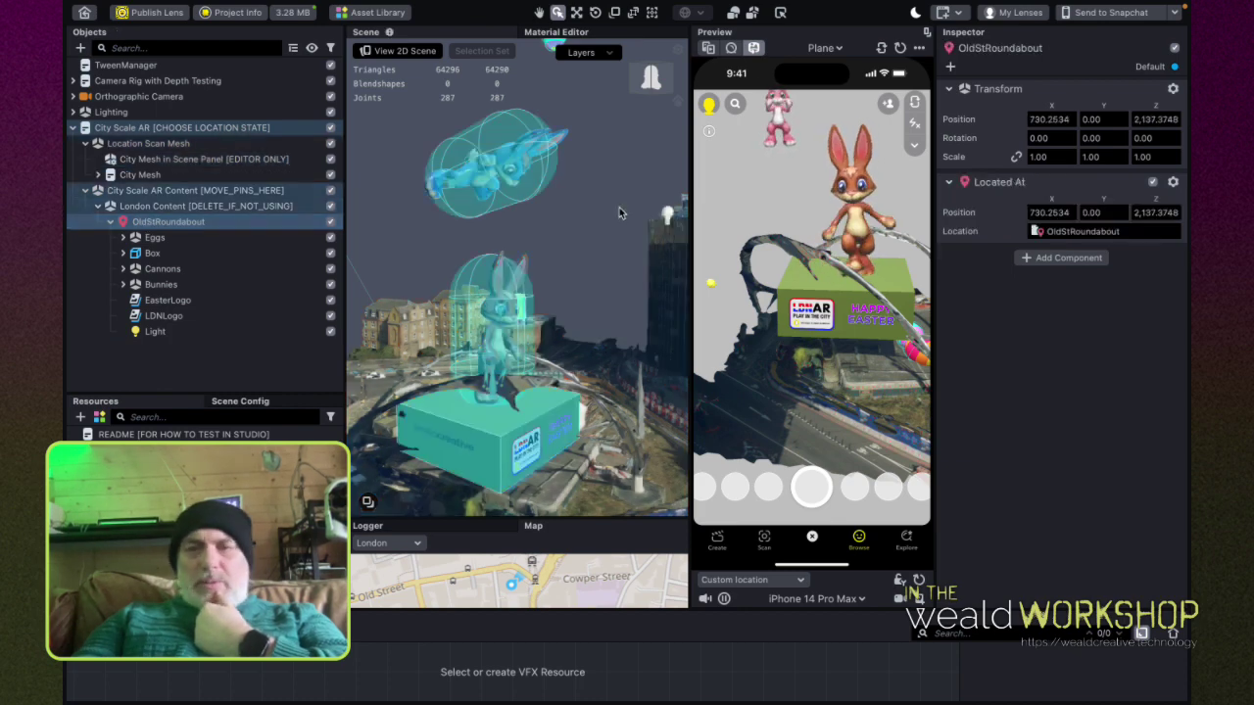
Step: Expand the Eggs group, inspect the Physics Body settings of Easter_Egg_Large, and collapse the group again
left_click(135, 237)
left_click(123, 238)
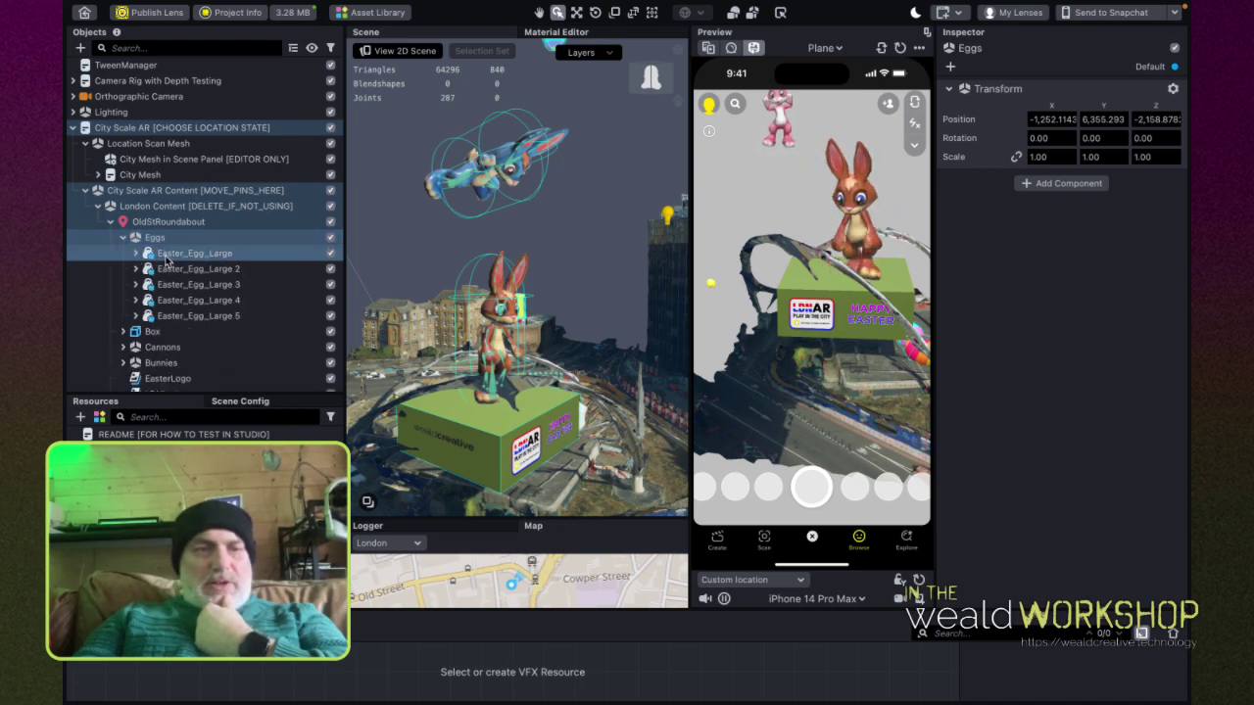
left_click(164, 254)
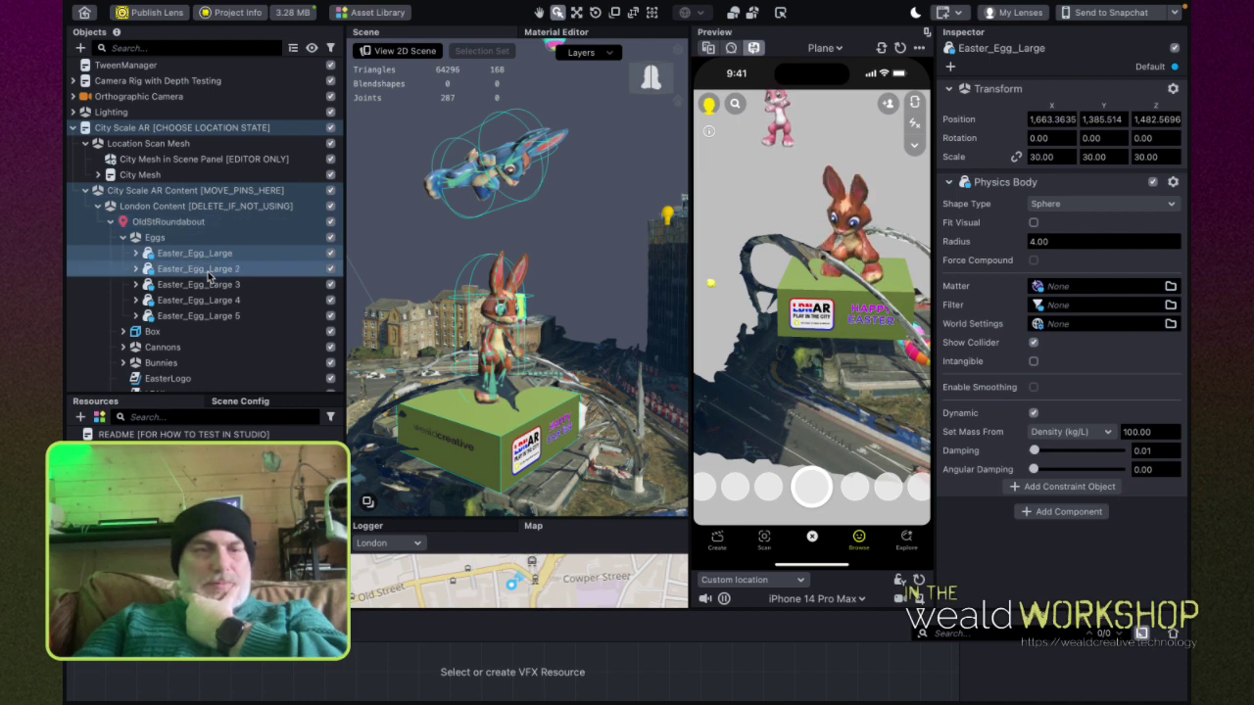
left_click(125, 238)
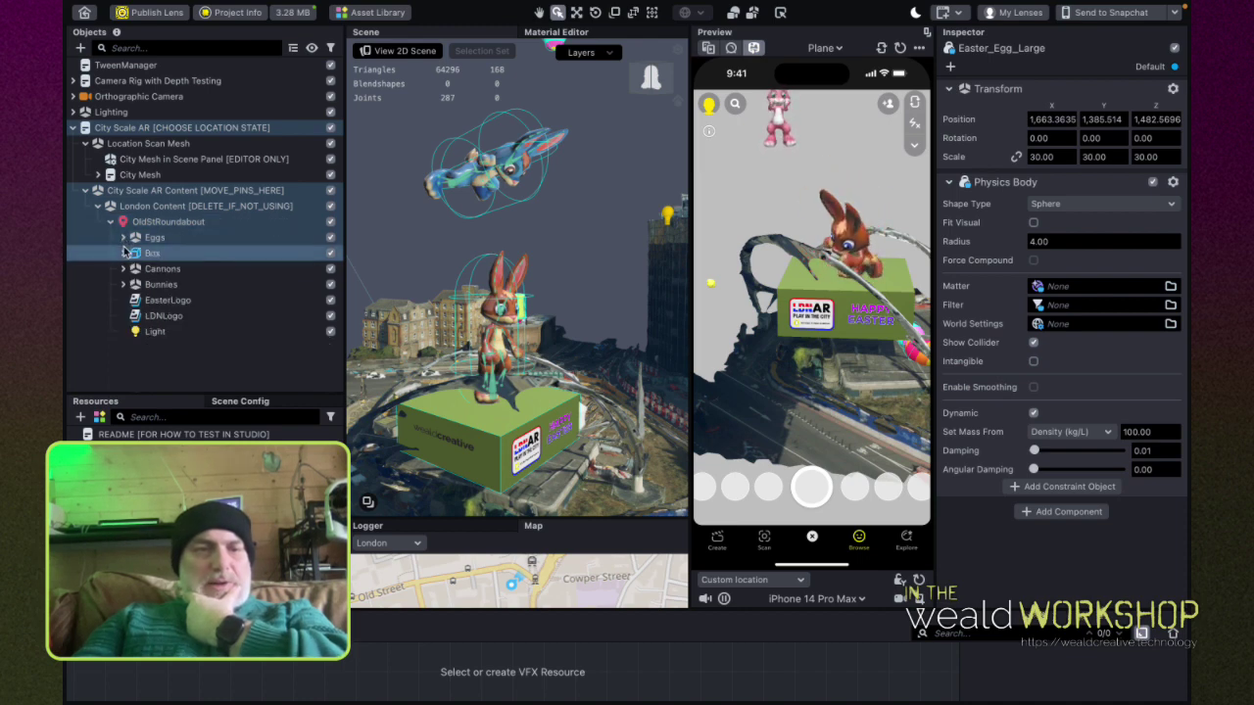
Step: Inspect the Box object's logo panels, mesh material and Physics Collider settings, leaving its hierarchy collapsed
left_click(125, 253)
left_click(149, 254)
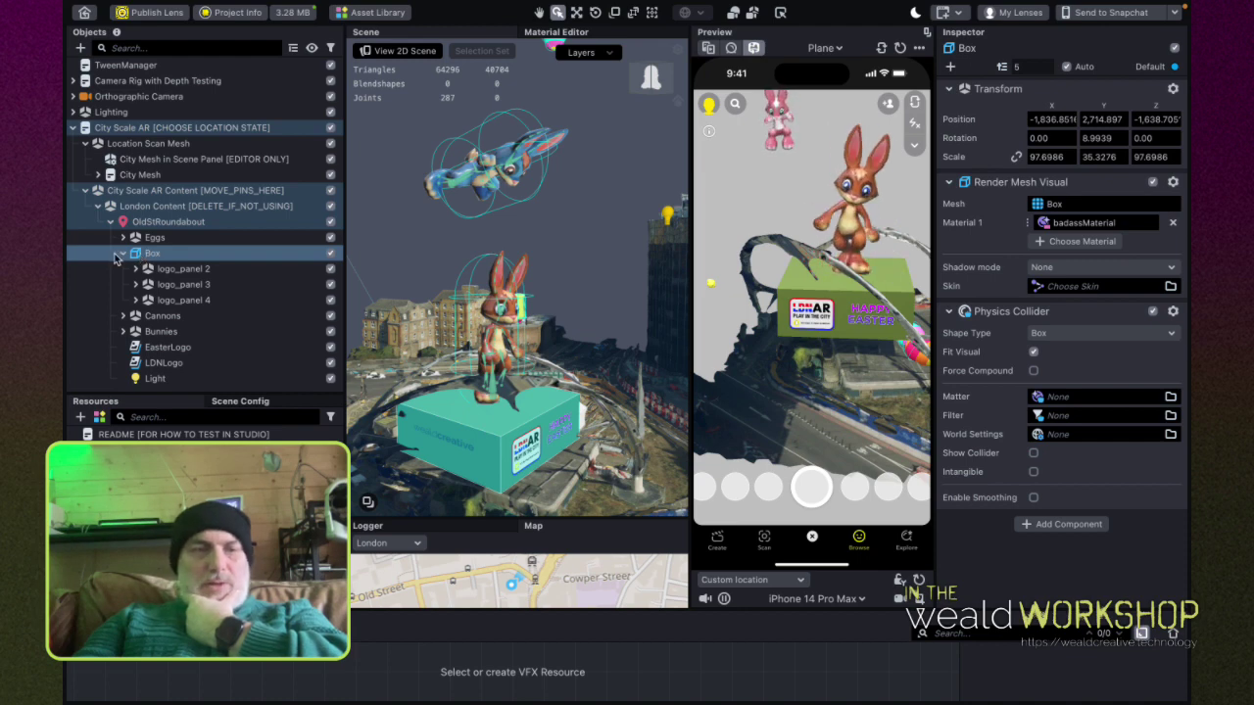
left_click(125, 253)
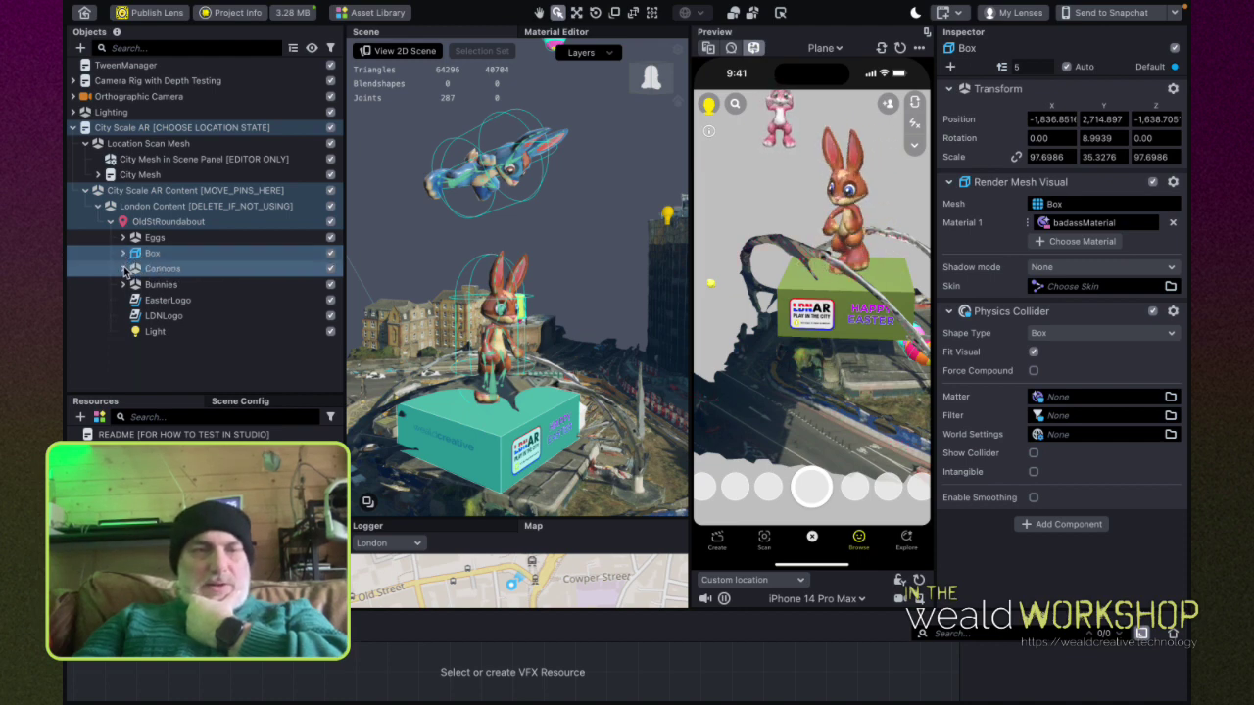
Step: Expand the Cannons group, select the first cannon and look for it around the green box in the 3D scene
left_click(124, 268)
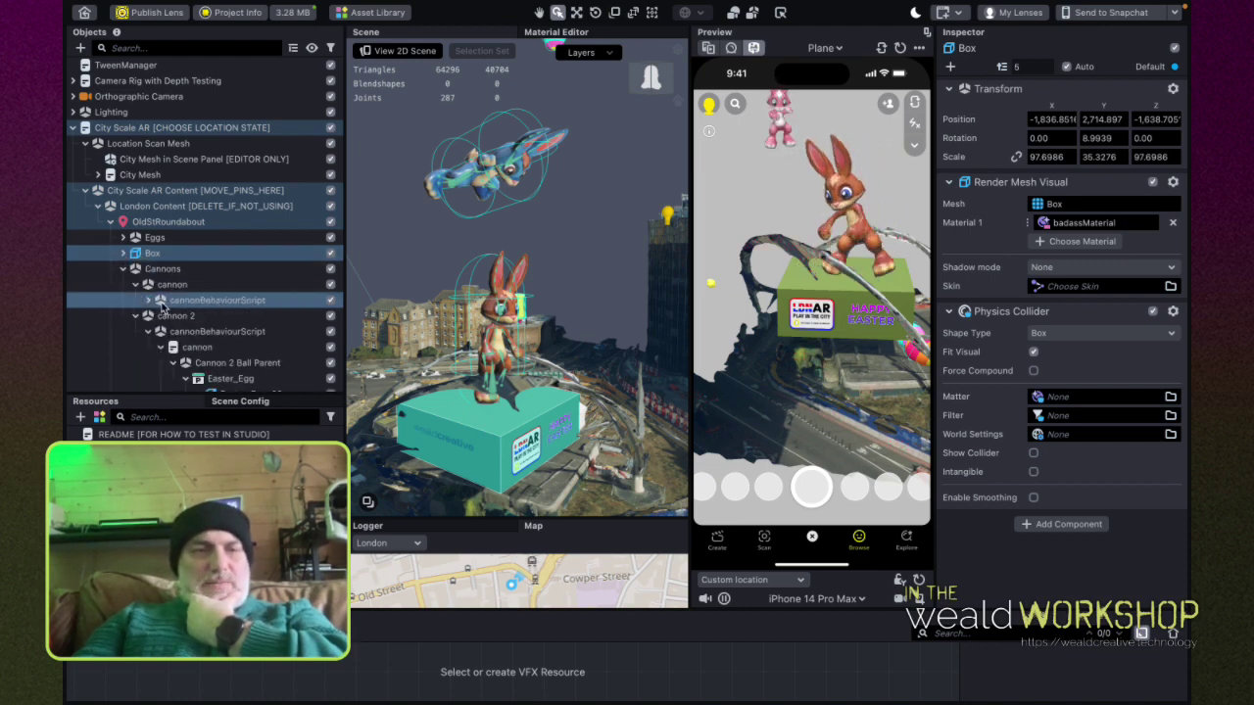
left_click(172, 284)
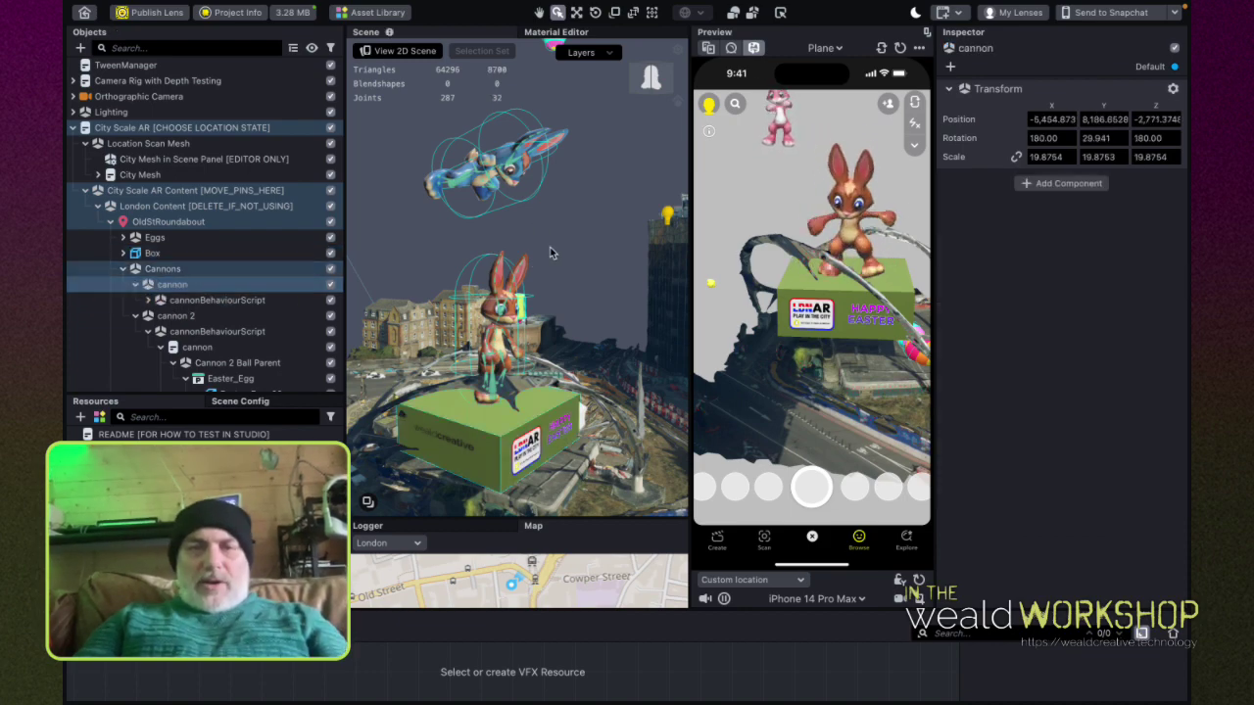
left_click_drag(549, 247, 523, 254, "alt")
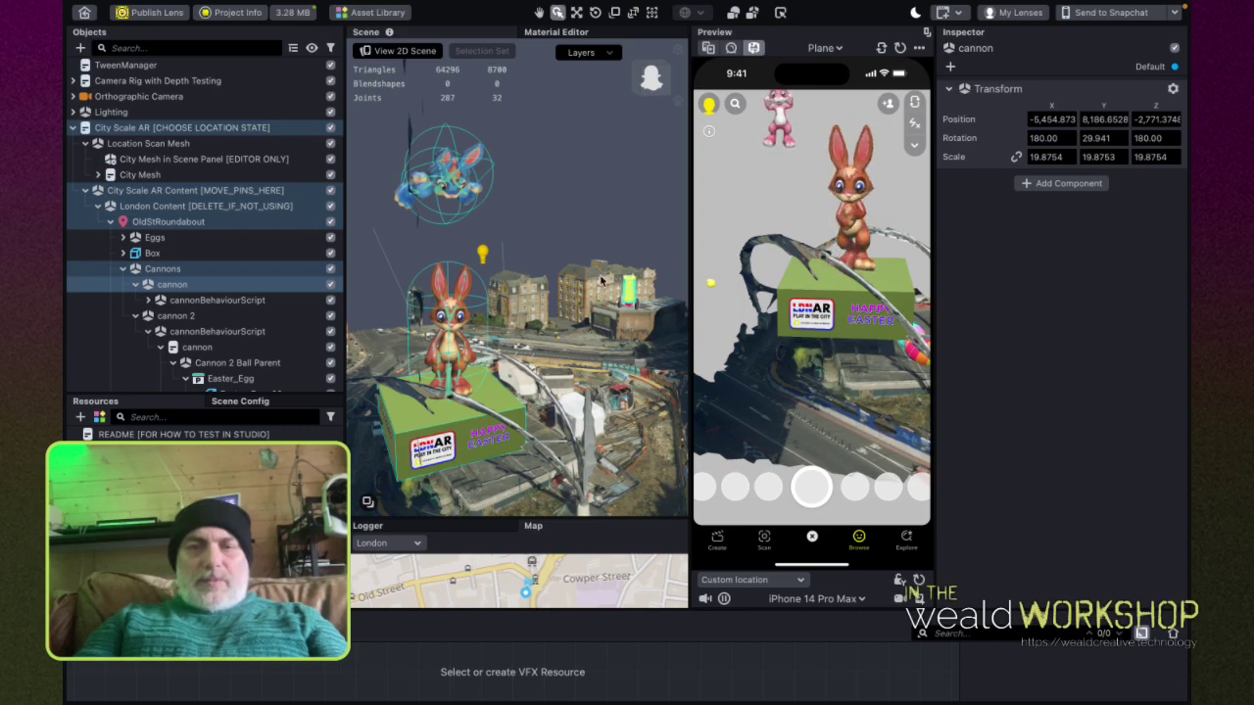
left_click_drag(637, 233, 816, 183, "alt")
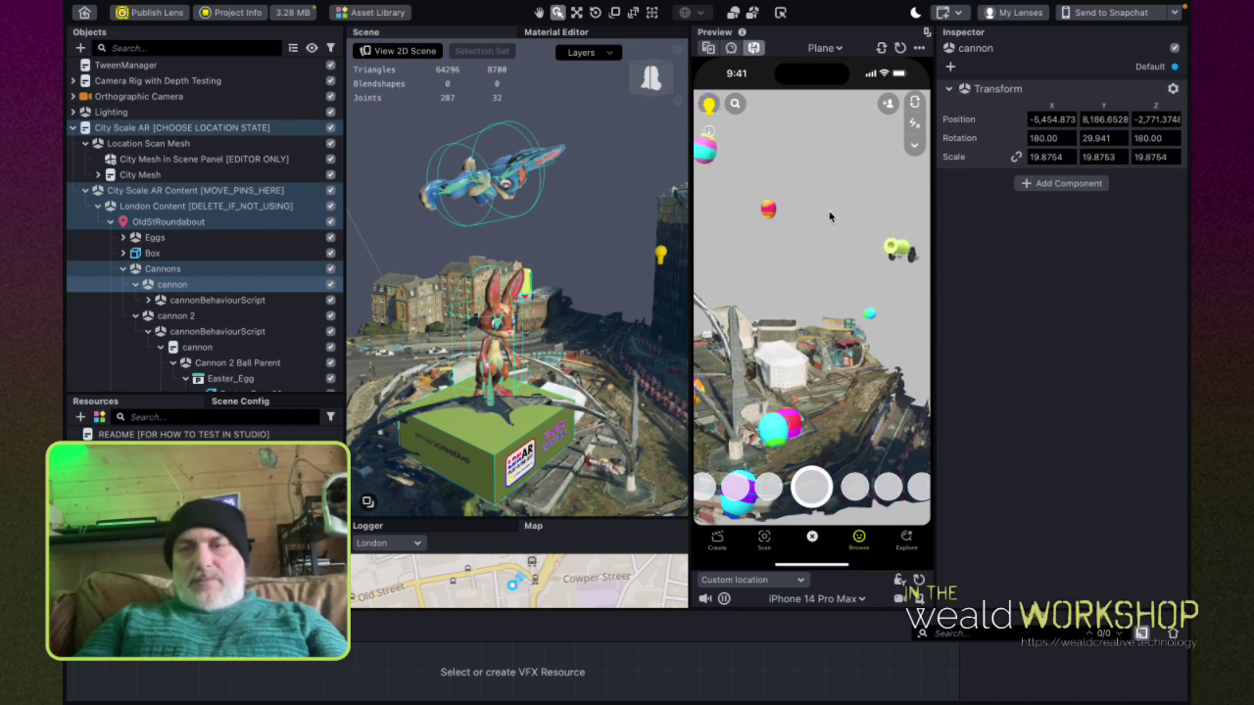
Step: Look around the city in the lens preview to examine both cannons, the eggs and the bunnies
mouse_move(854, 209)
left_mouse_down()
mouse_move(807, 216)
mouse_move(832, 205)
left_mouse_up()
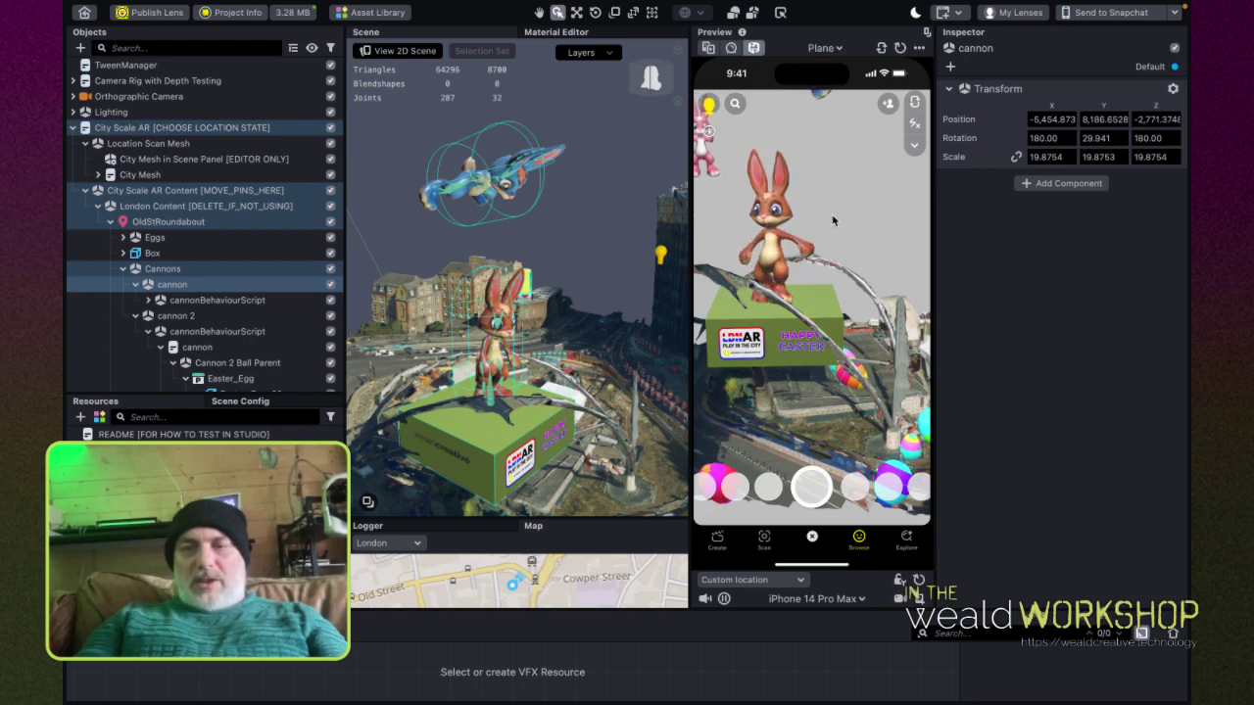
mouse_move(831, 216)
left_mouse_down()
mouse_move(873, 228)
mouse_move(851, 216)
left_mouse_up()
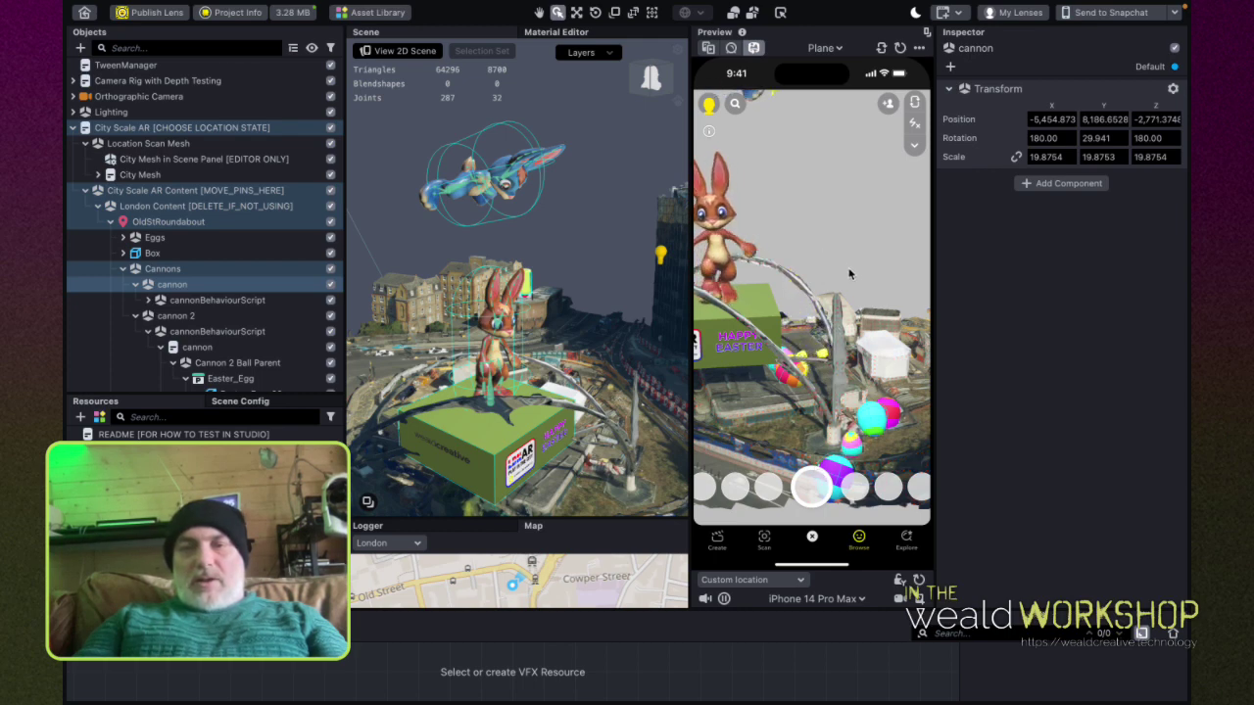
left_click_drag(853, 276, 786, 143)
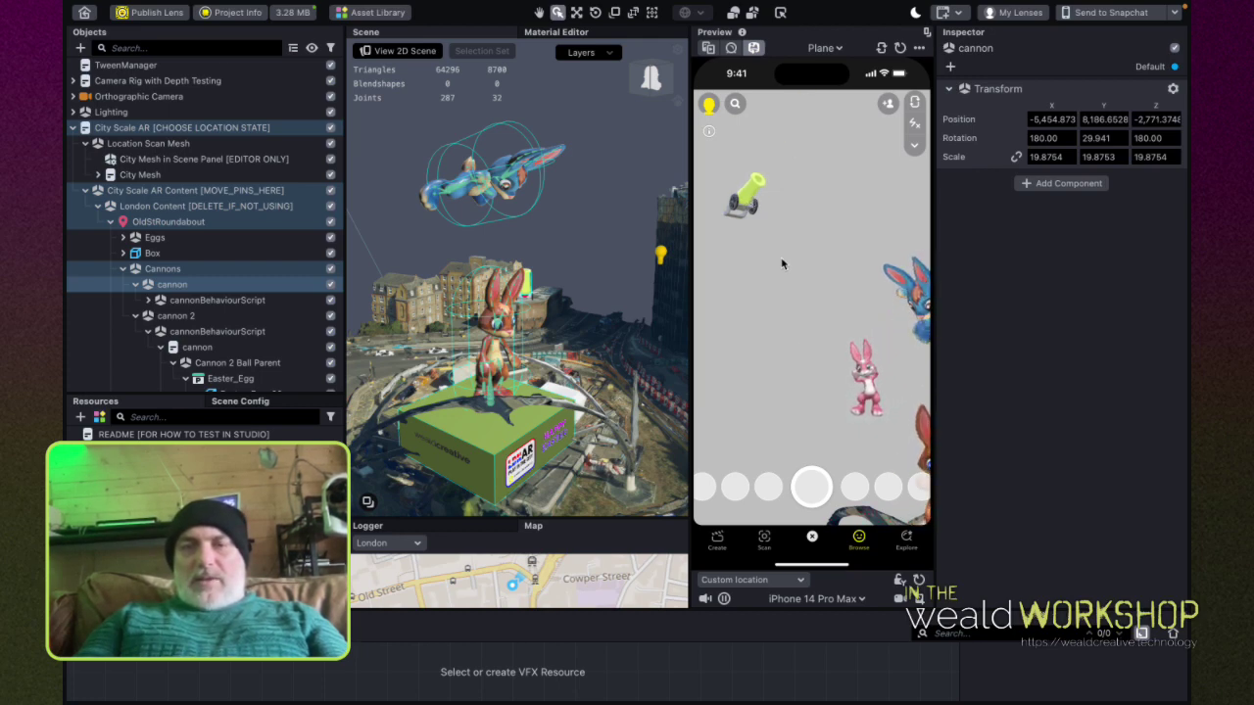
left_click_drag(817, 229, 781, 230)
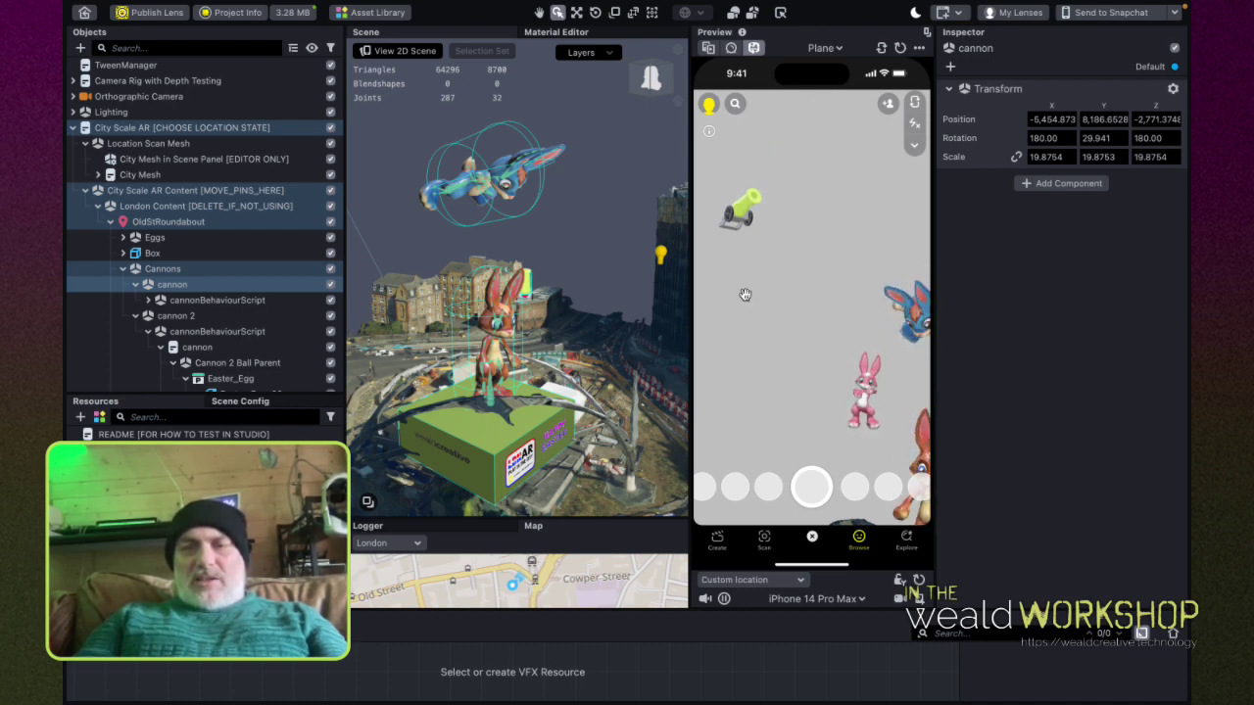
left_click_drag(744, 293, 847, 370)
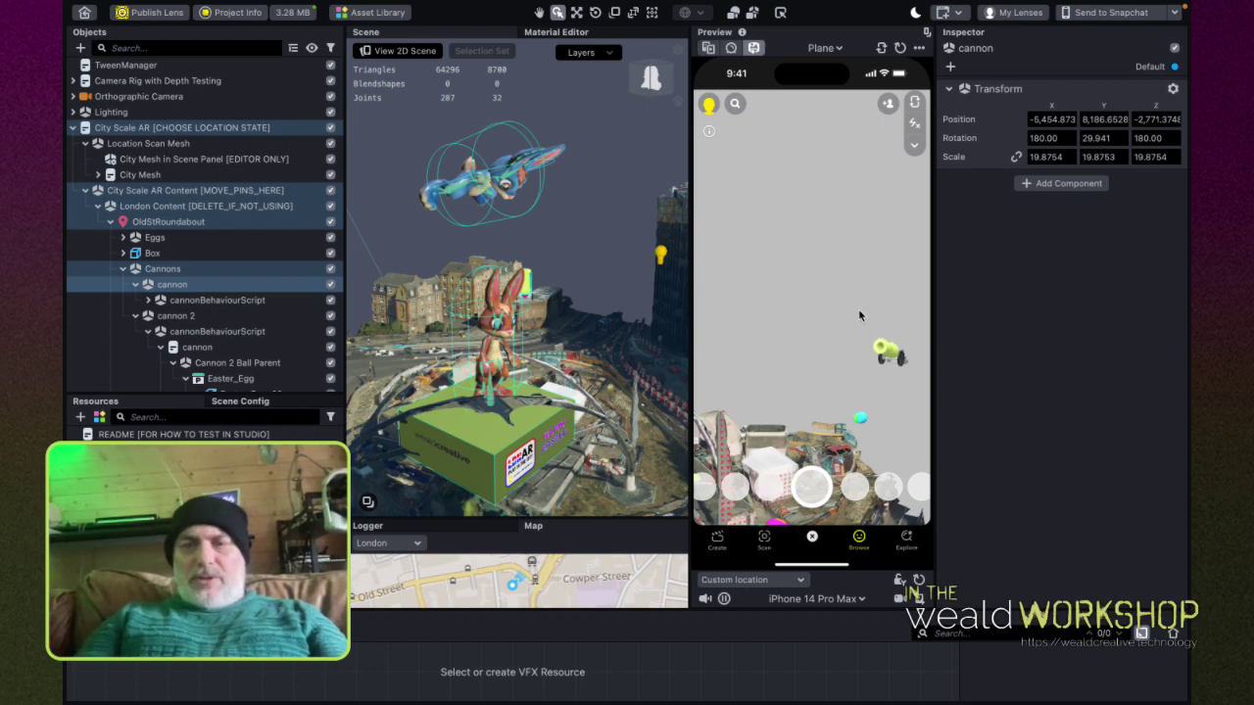
left_click_drag(859, 308, 827, 293)
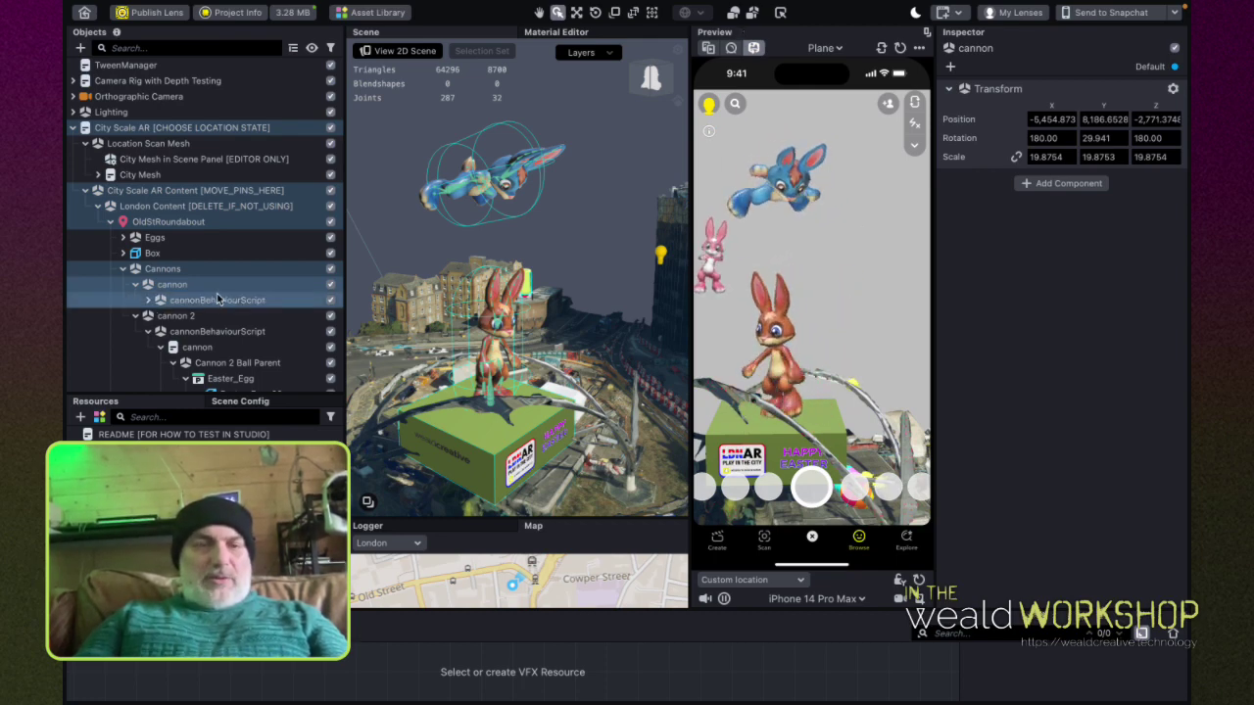
Step: Inspect cannon 2 and both cannonBehaviourScript objects, and expand the script hierarchy under the first cannon
scroll(218, 300, "down", 3)
left_click(210, 252)
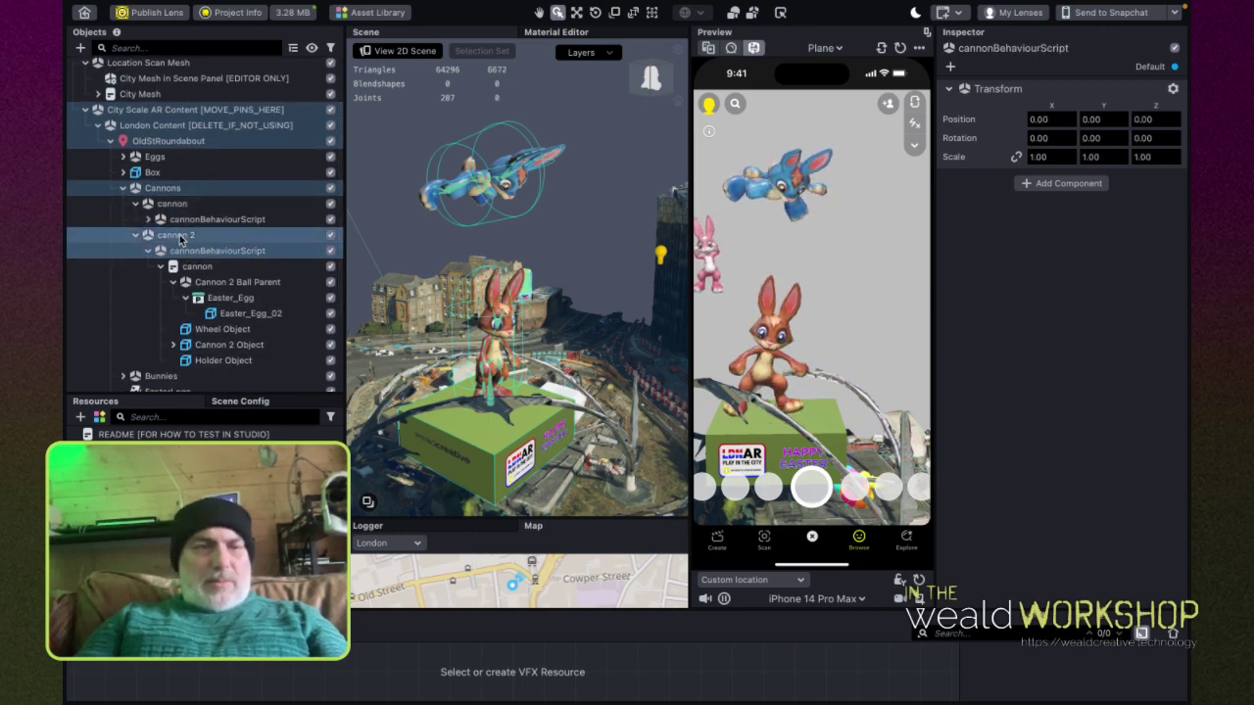
left_click(179, 237)
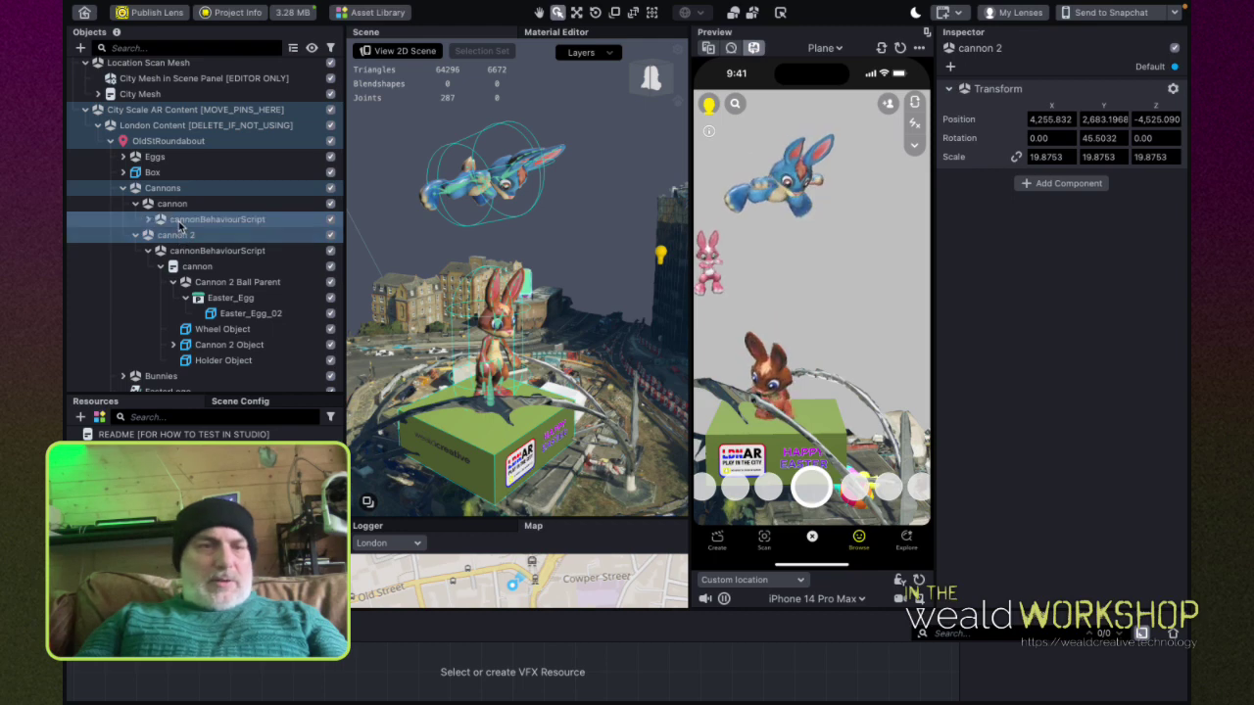
left_click(179, 223)
left_click(149, 220)
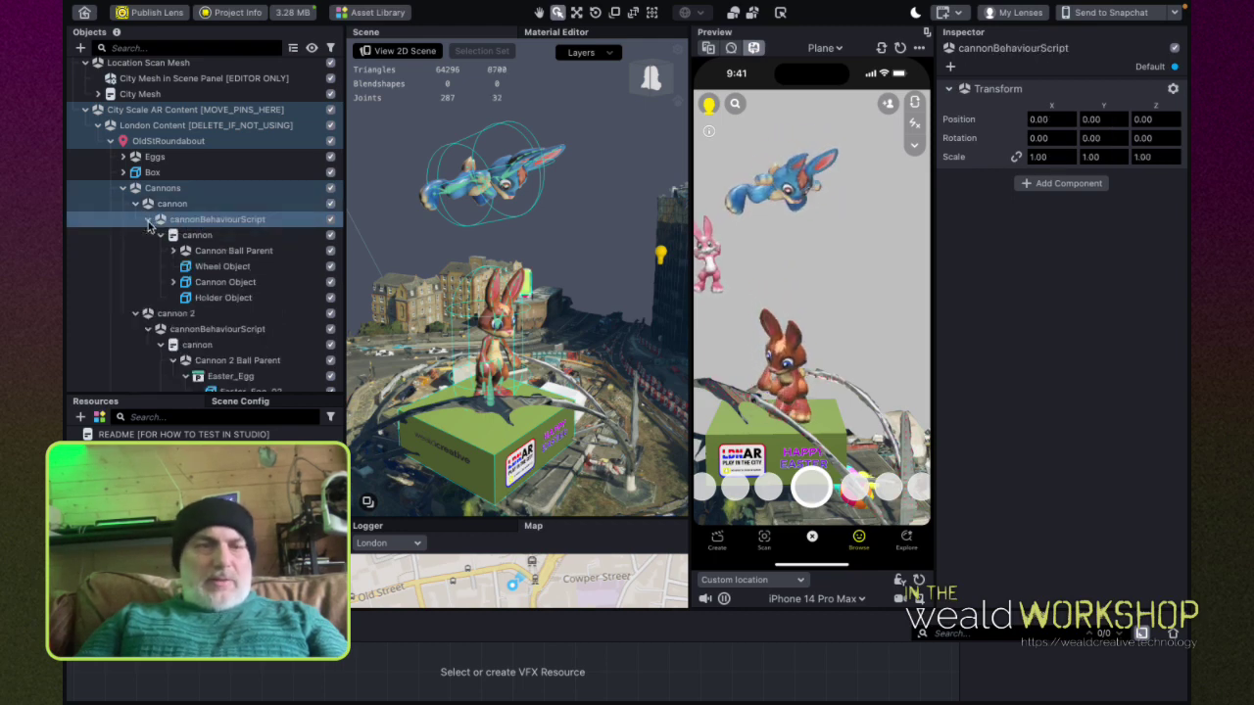
Step: Select the first cannon's script object and view its tap Behavior and available prefabs without replacing Chick Physics Body
left_click(174, 237)
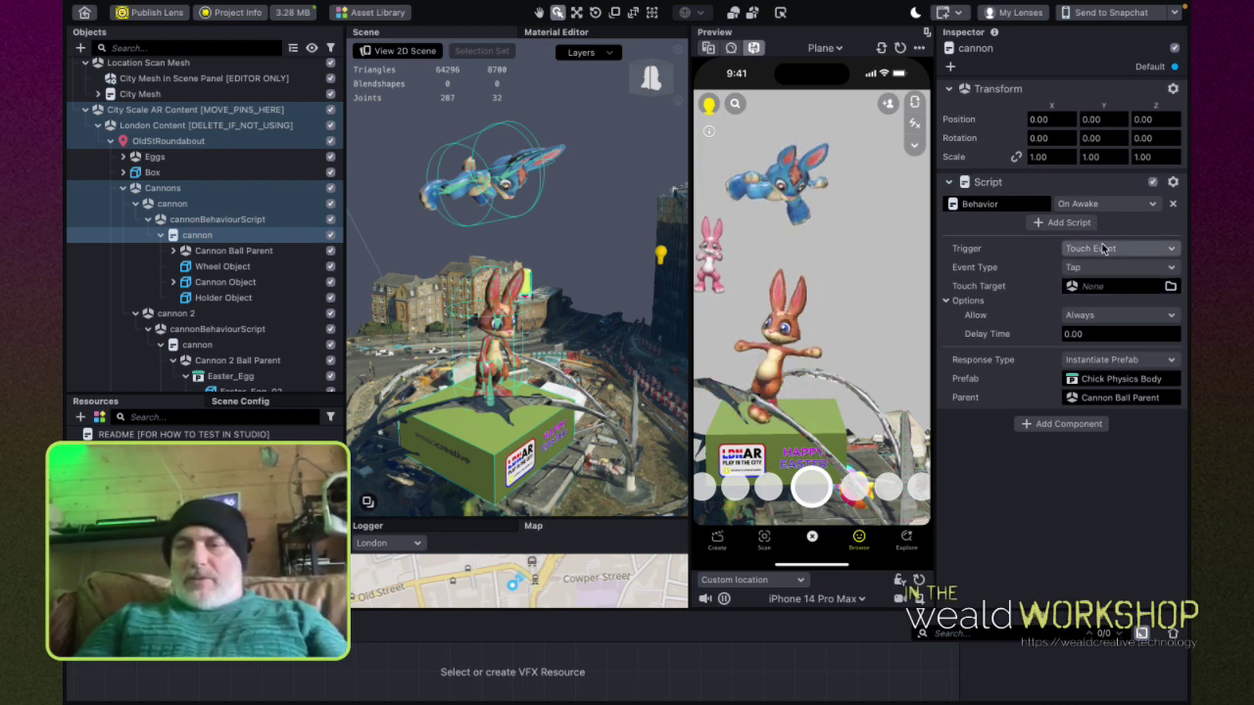
left_click(1073, 380)
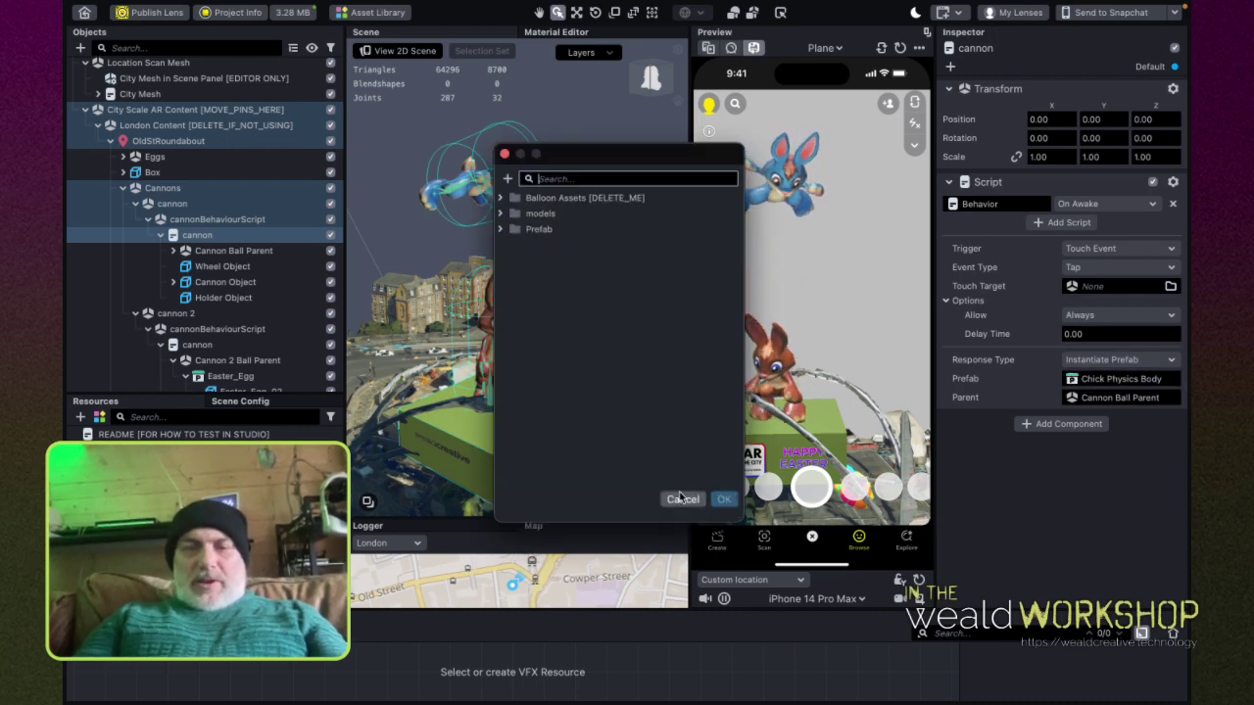
left_click(682, 499)
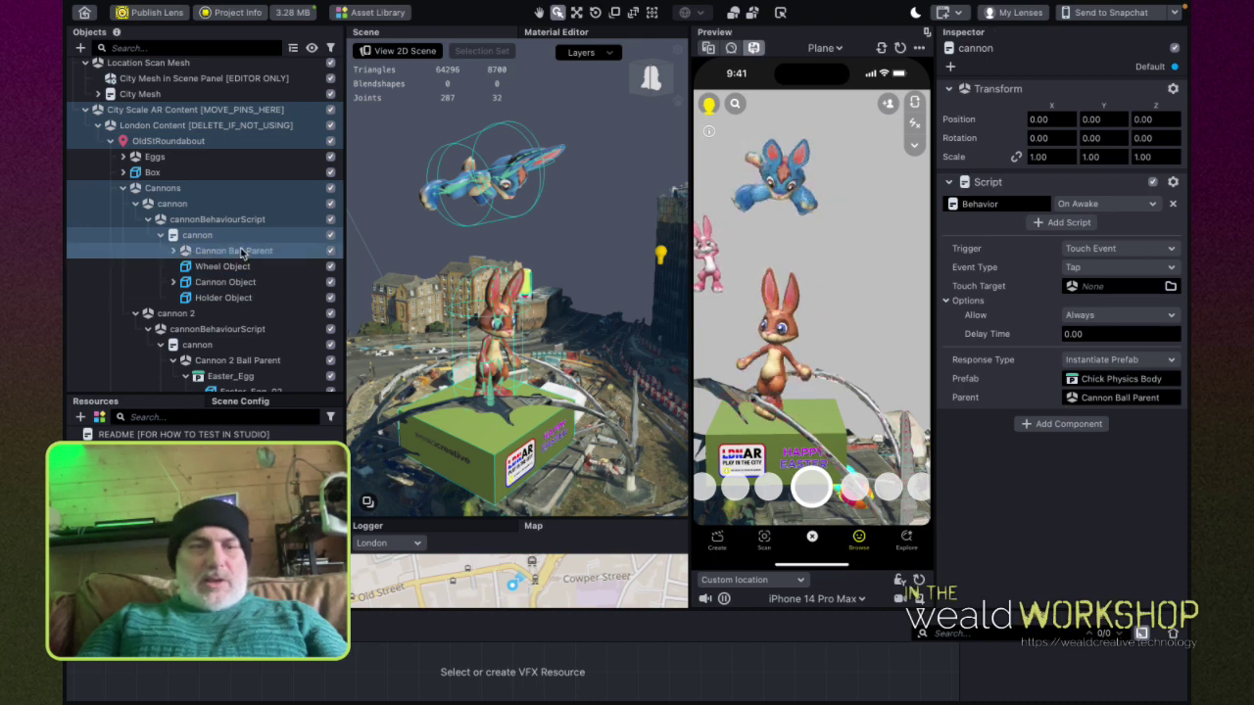
Step: Expand Cannon Ball Parent and Cannon Object to examine the chick prefab and the cannon's collider boxes
left_click(175, 251)
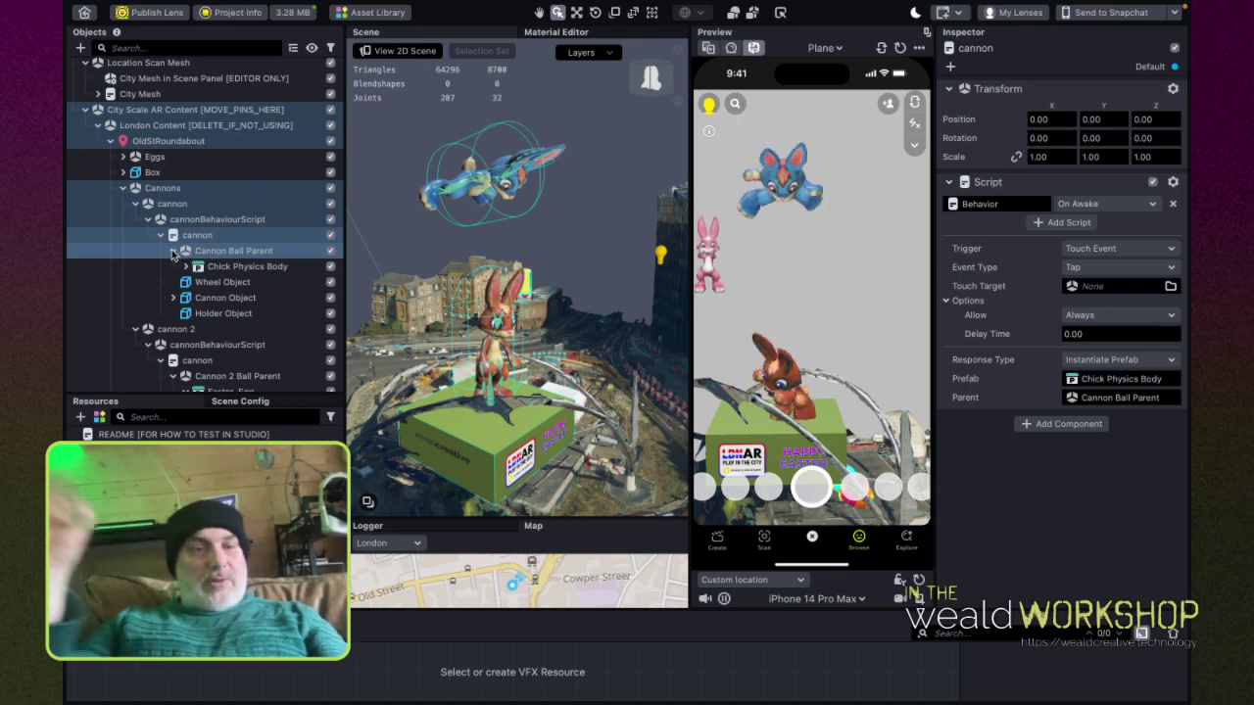
left_click(173, 299)
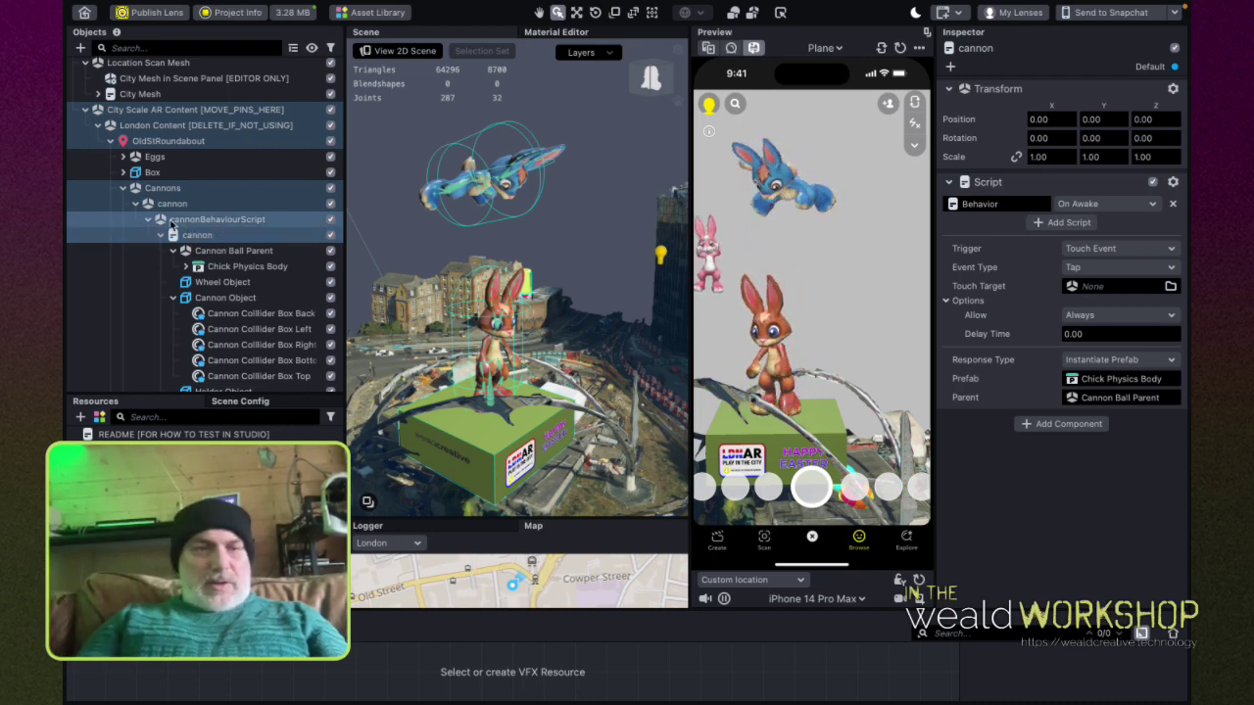
Step: Collapse the hierarchies of both cannons and the whole Cannons group
left_click(148, 219)
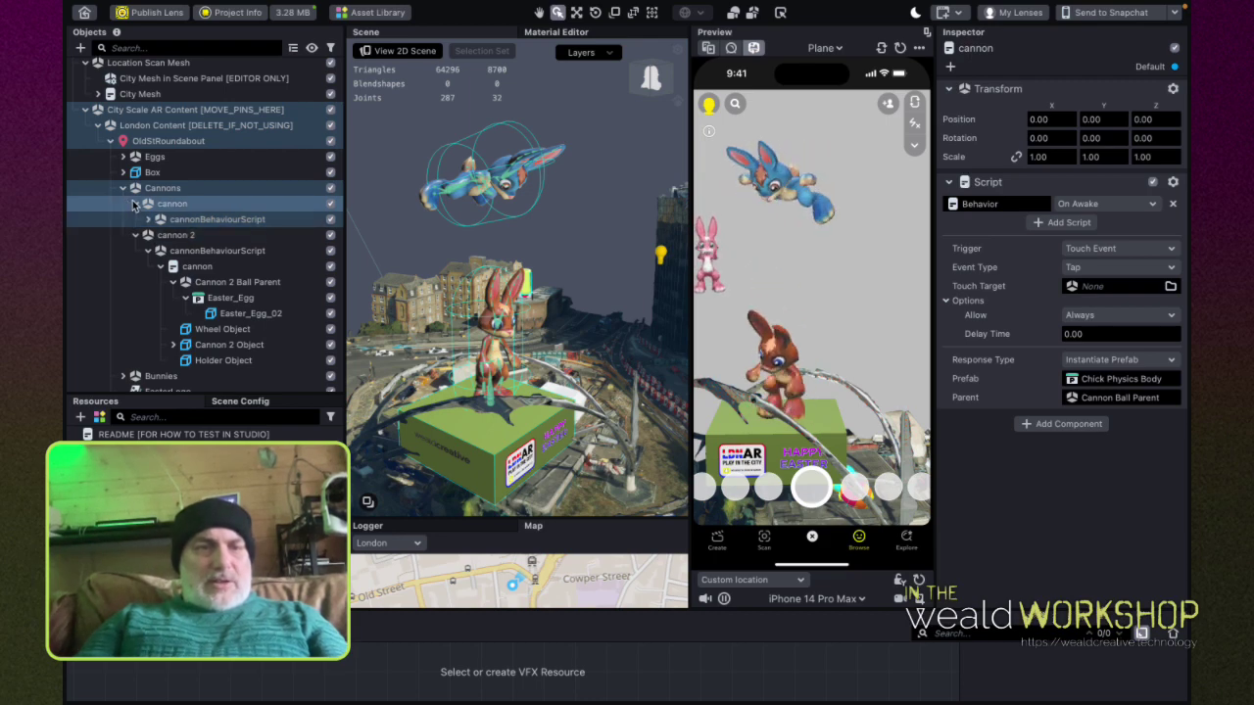
left_click(135, 204)
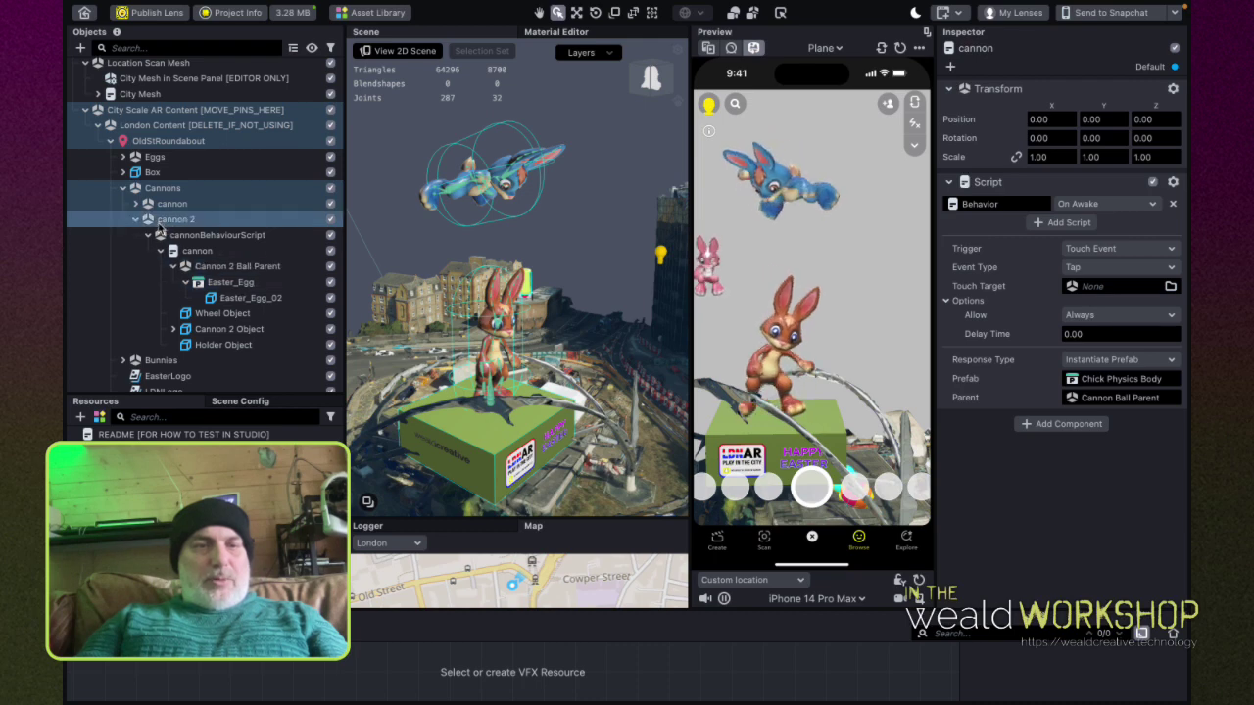
left_click(137, 220)
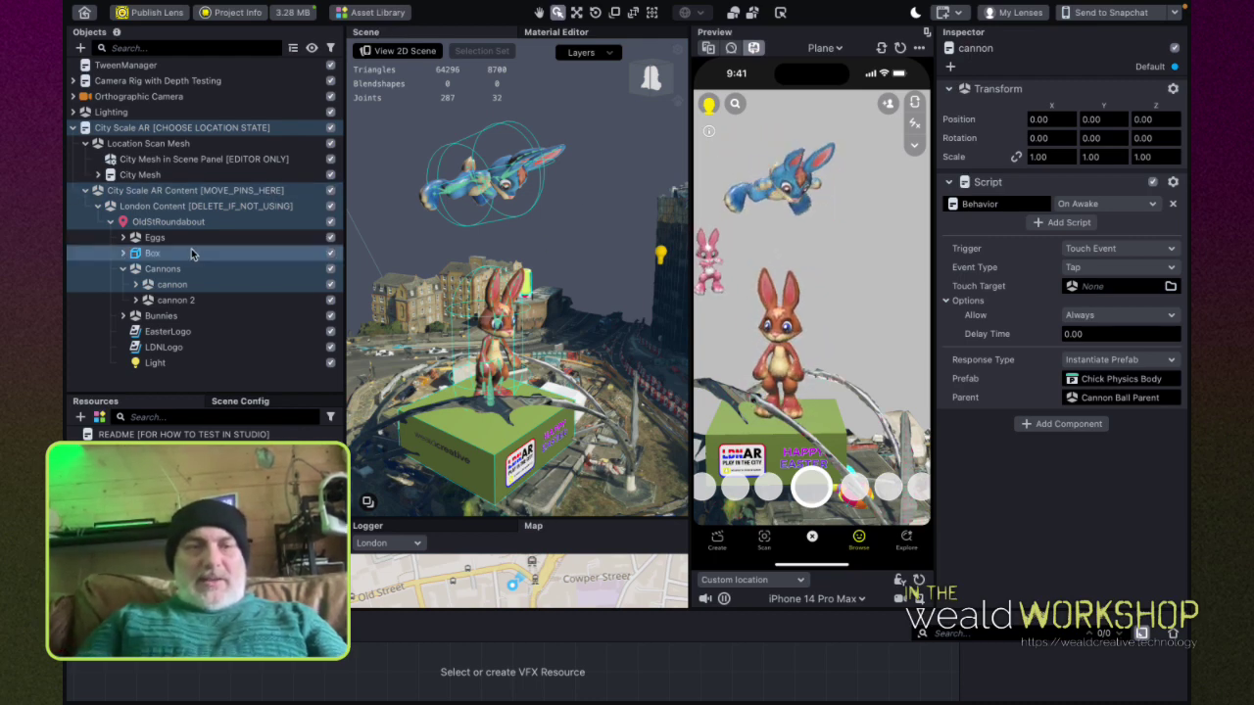
left_click(124, 268)
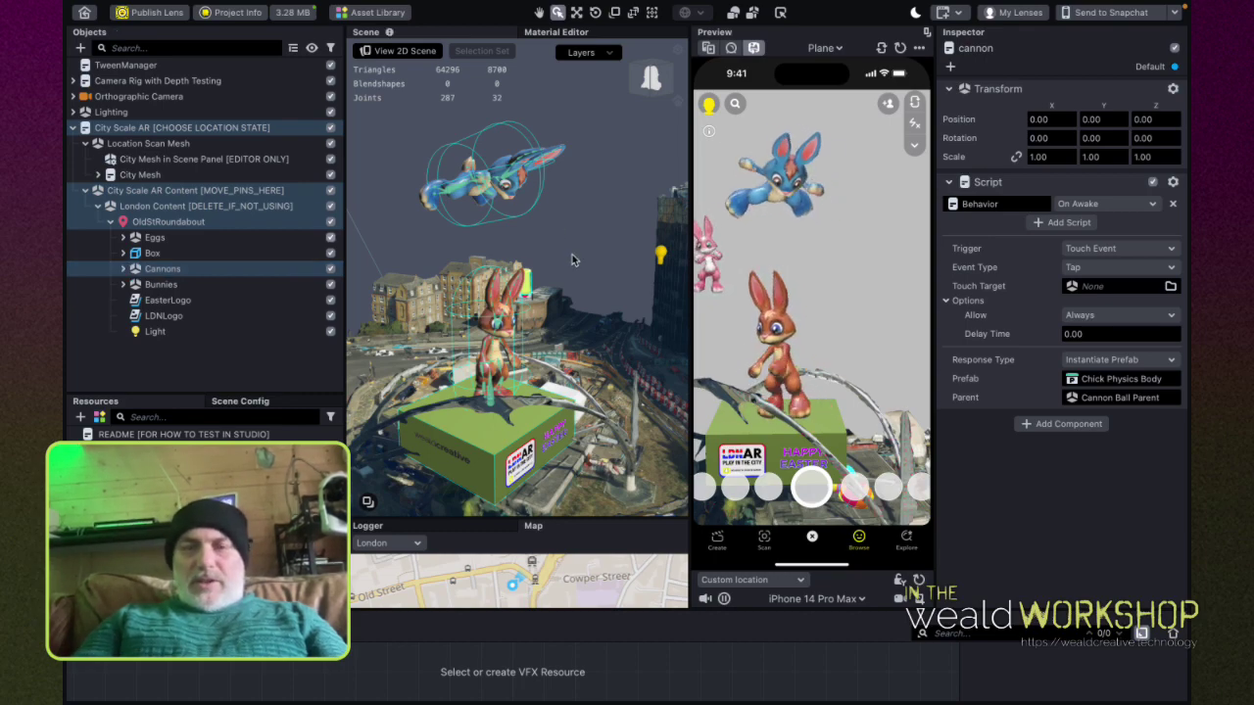
Step: Show the overview of open windows and desktops to switch to another app
key("ctrl+Up")
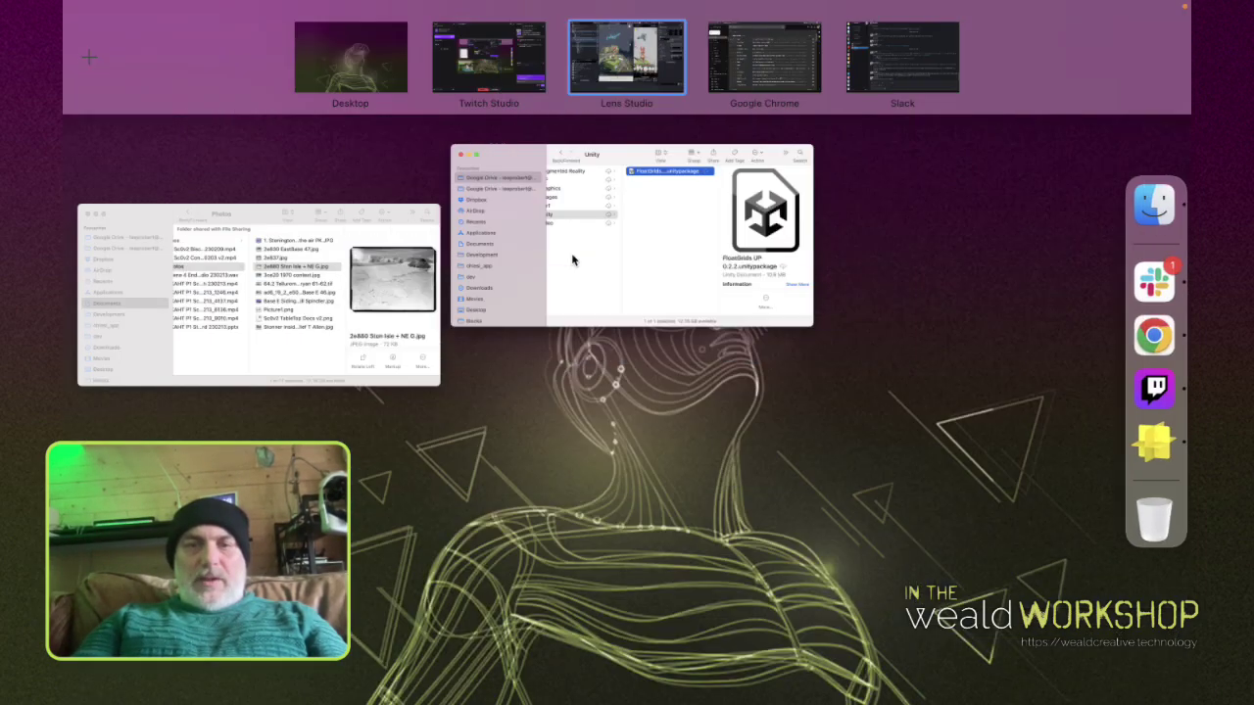